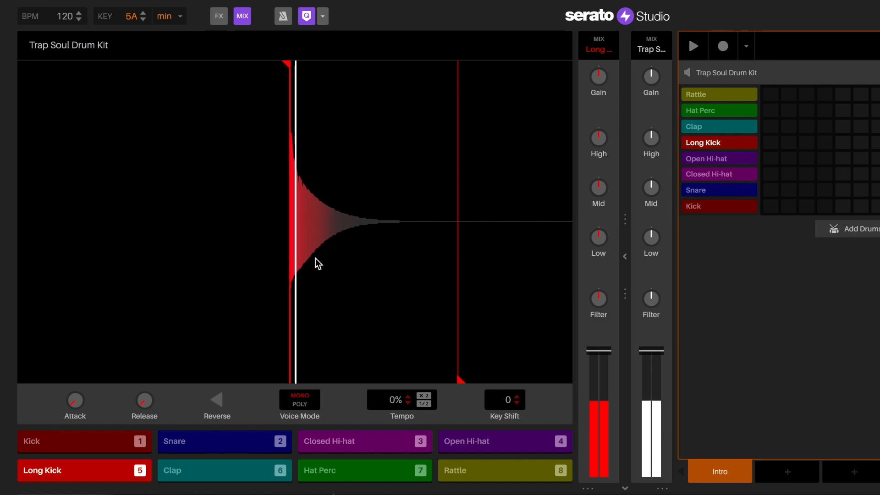
- Audition the Clap, choose the Trap style and generate several drum pattern variations for the Trap Soul Drum Kit
{"action": "key", "text": "6"}
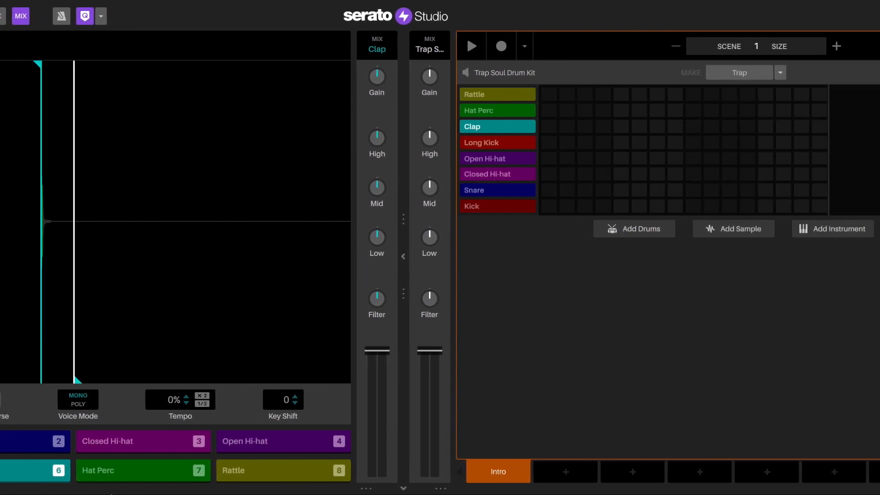
{"action": "left_click", "coordinate": [644, 73]}
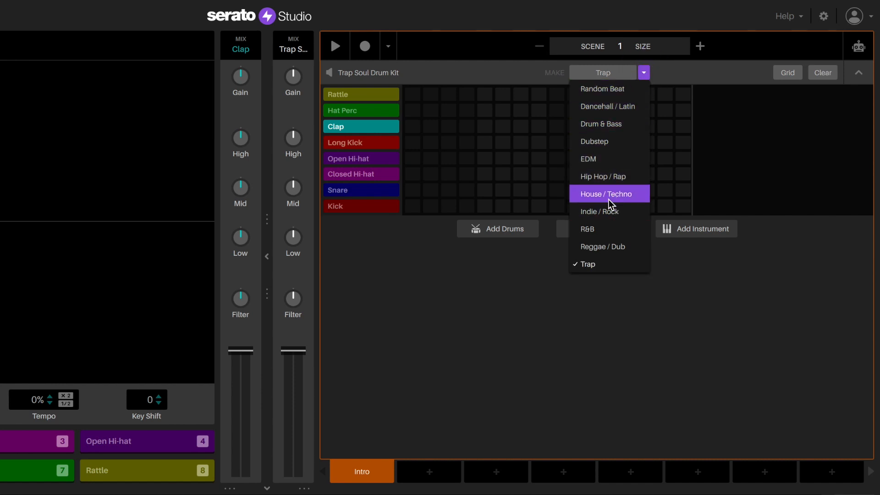
{"action": "left_click", "coordinate": [611, 263]}
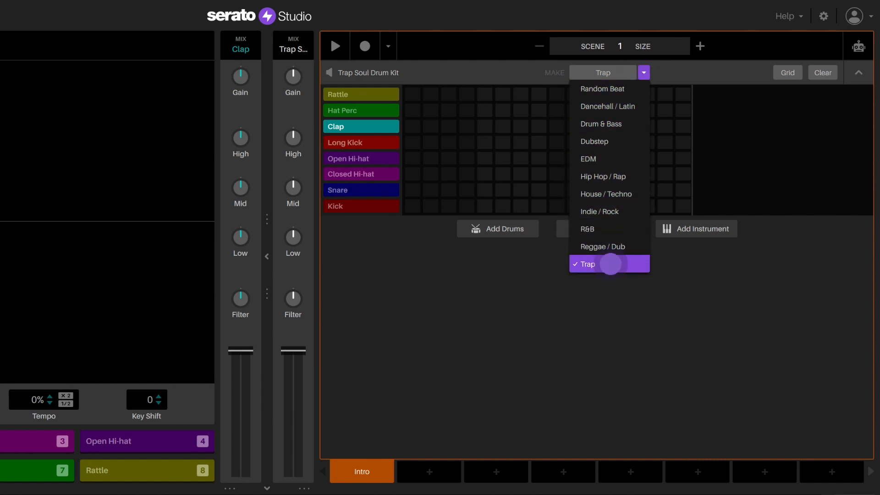
{"action": "left_click", "coordinate": [602, 73]}
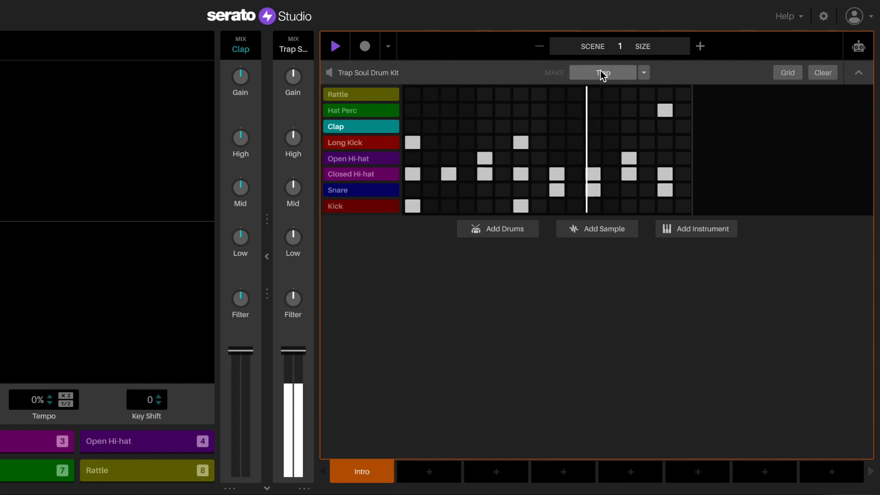
{"action": "left_click", "coordinate": [603, 73]}
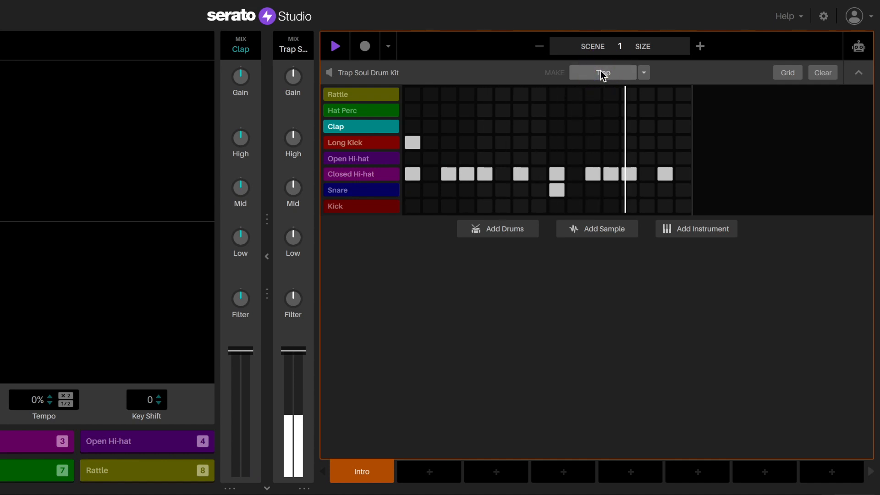
{"action": "left_click", "coordinate": [603, 73]}
{"action": "left_click", "coordinate": [603, 73]}
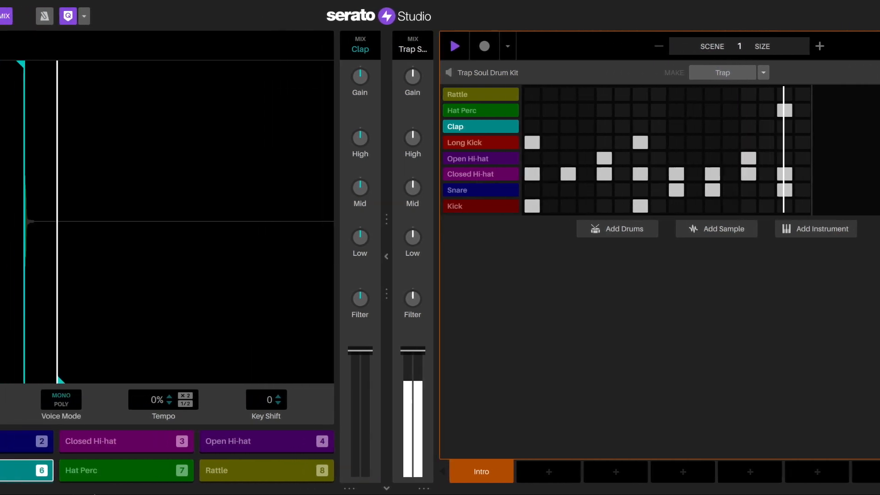
- Play the Long Kick and halve its sample tempo to -50%
{"action": "left_click", "coordinate": [30, 471]}
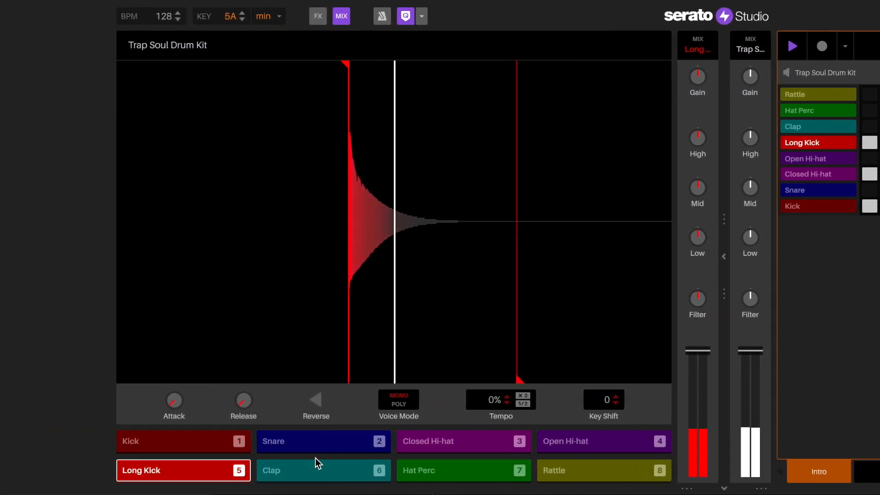
{"action": "left_click", "coordinate": [433, 401]}
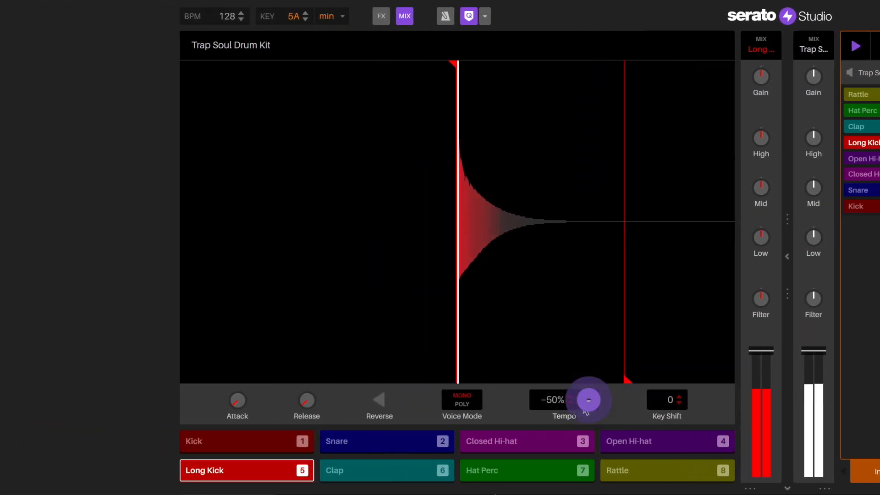
{"action": "left_click", "coordinate": [586, 404]}
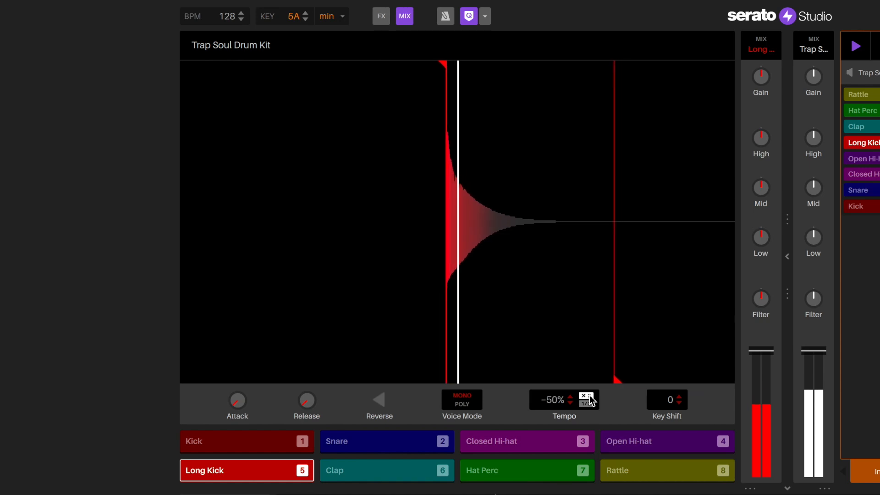
{"action": "left_click", "coordinate": [590, 395]}
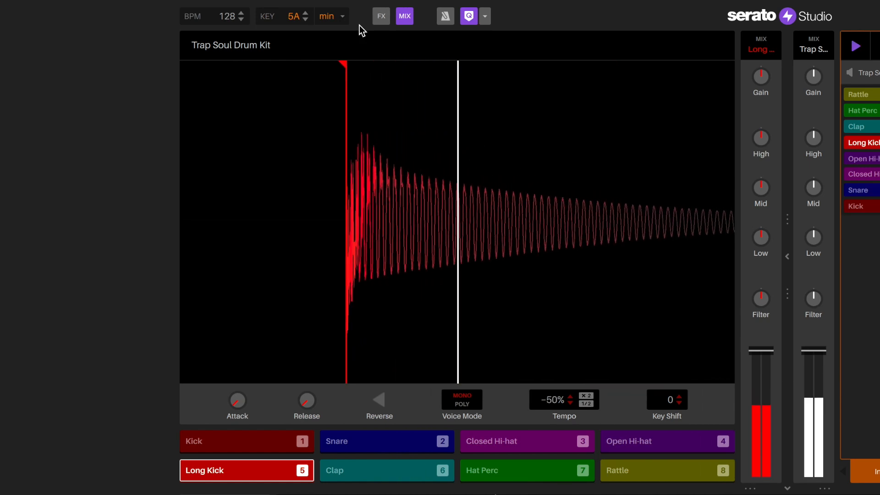
- Show the effects racks and keep the Long Kick's first effect slot at None
{"action": "left_click", "coordinate": [379, 22]}
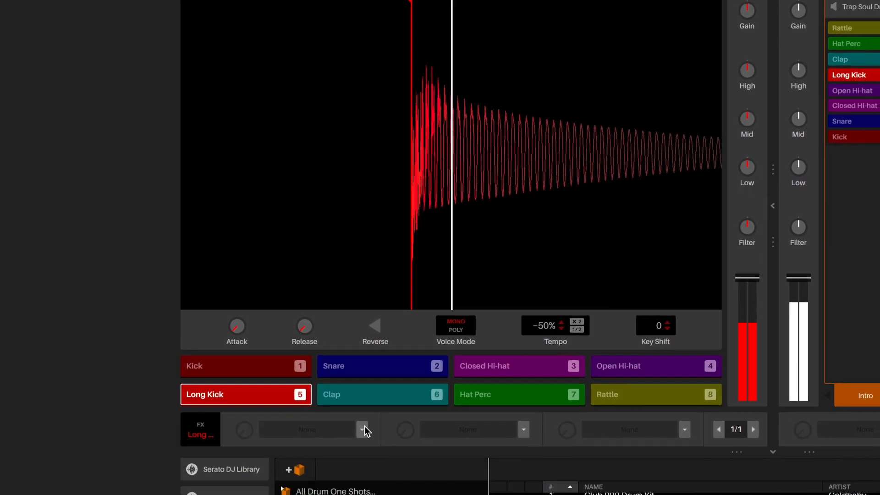
{"action": "left_click", "coordinate": [360, 379]}
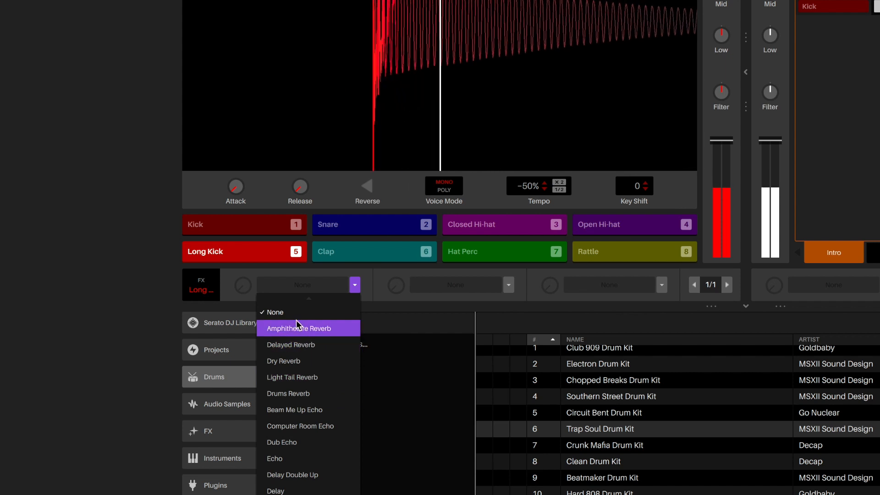
{"action": "left_click", "coordinate": [293, 314]}
- Apply Dry Reverb to the Snare's first effect slot and reduce the effect amount
{"action": "left_click", "coordinate": [373, 226]}
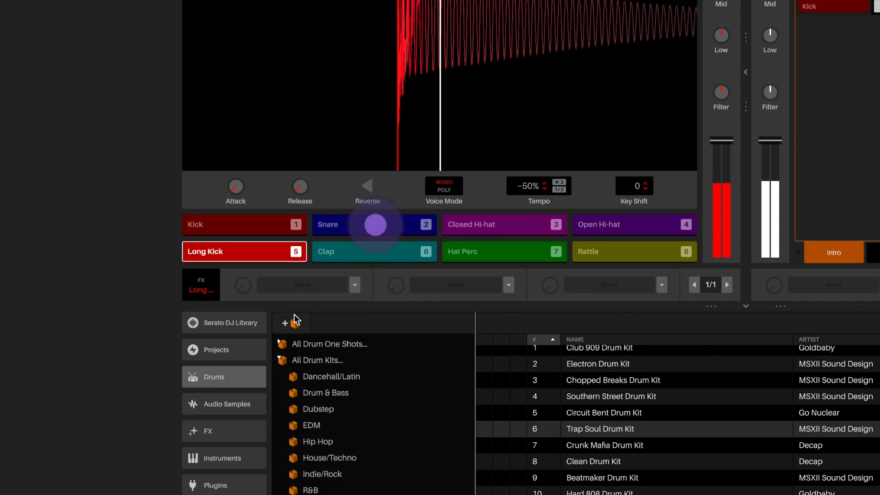
{"action": "left_click", "coordinate": [340, 225]}
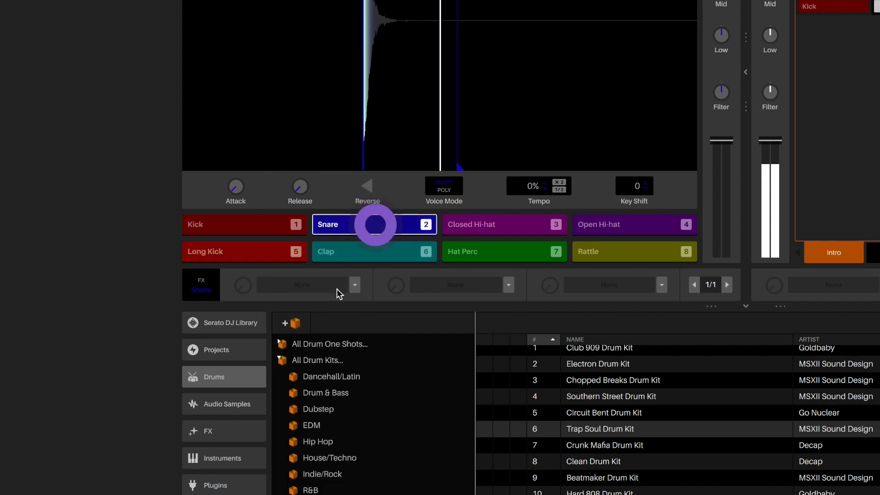
{"action": "left_click", "coordinate": [355, 285]}
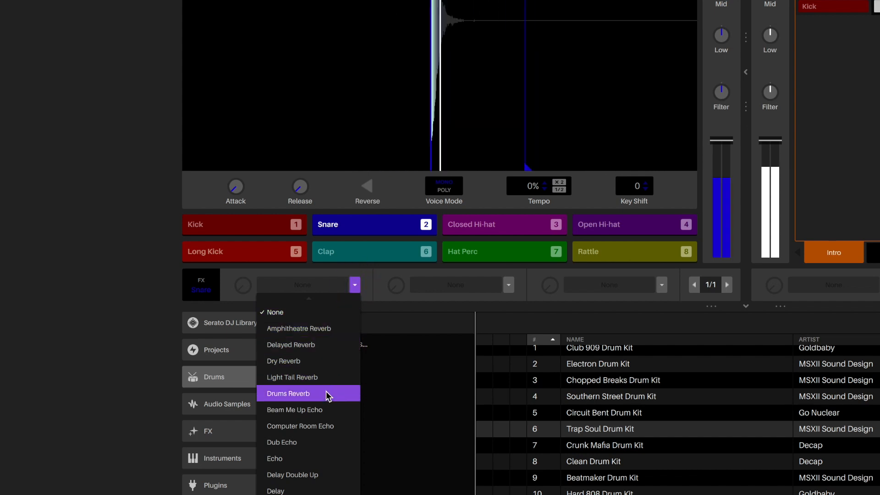
{"action": "left_click", "coordinate": [334, 360]}
{"action": "left_click", "coordinate": [281, 285]}
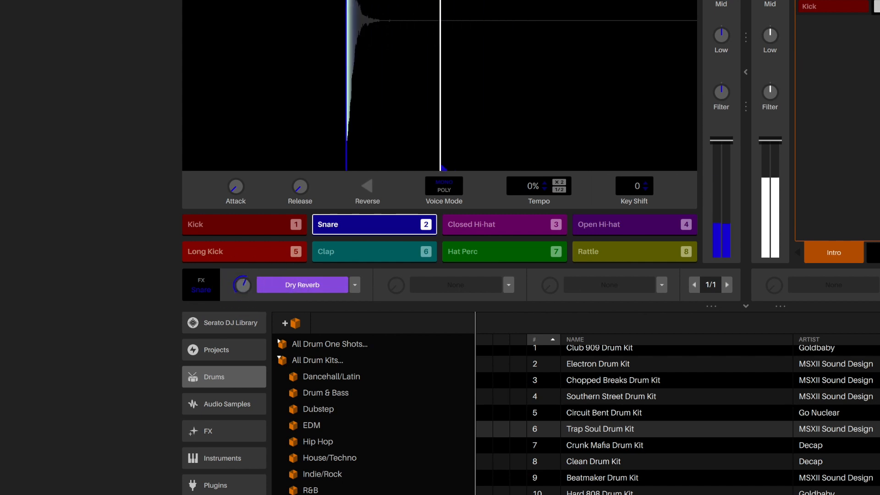
{"action": "left_click_drag", "start_coordinate": [243, 283], "coordinate": [243, 300]}
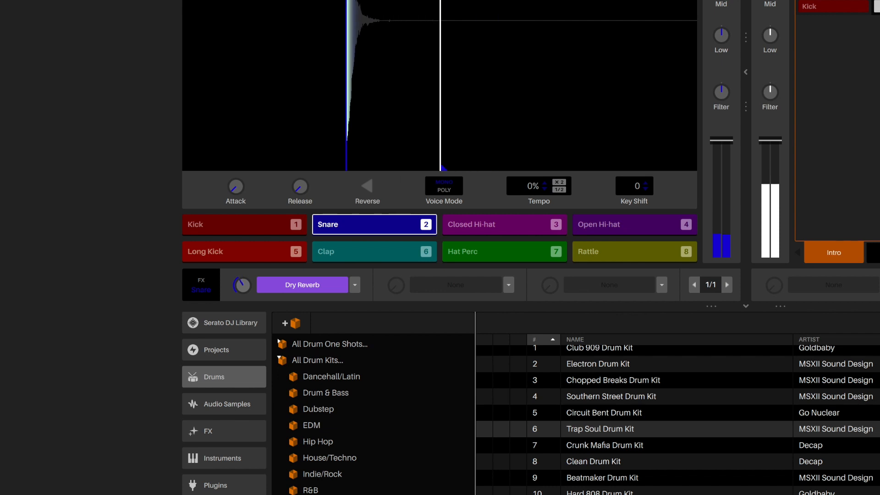
- Assign Little Bird Flanger to the first effect slot of the whole Trap Soul Drum Kit and switch it on
{"action": "left_click", "coordinate": [715, 308]}
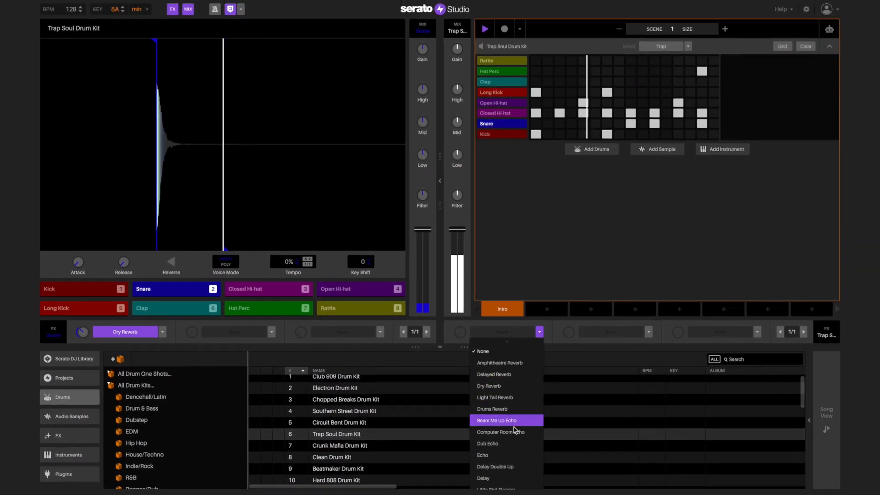
{"action": "left_click", "coordinate": [509, 487]}
{"action": "left_click", "coordinate": [488, 332]}
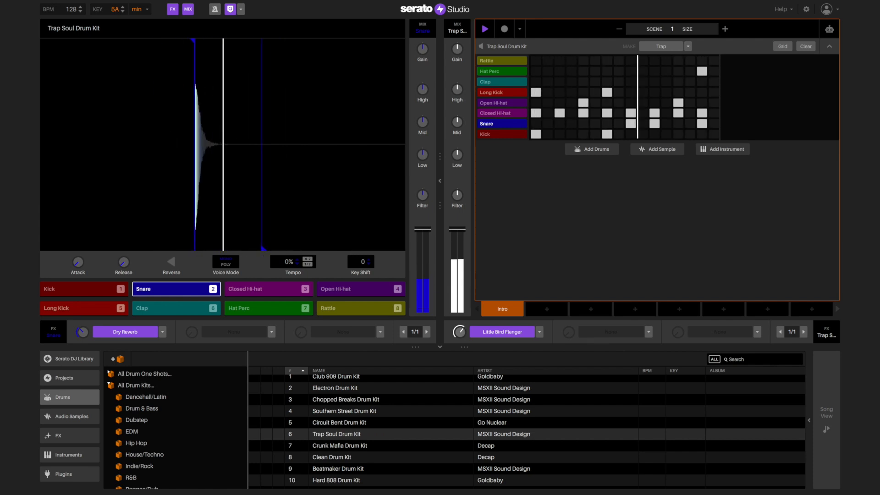
- Extend the scene to two bars, show both, and fill the last two empty Closed Hi-hat steps of the second bar
{"action": "left_click", "coordinate": [726, 30]}
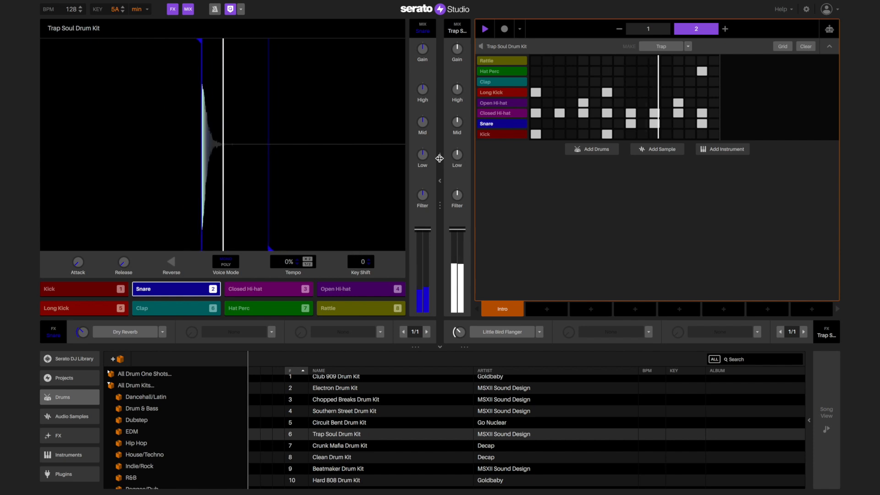
{"action": "left_click_drag", "start_coordinate": [440, 158], "coordinate": [438, 157]}
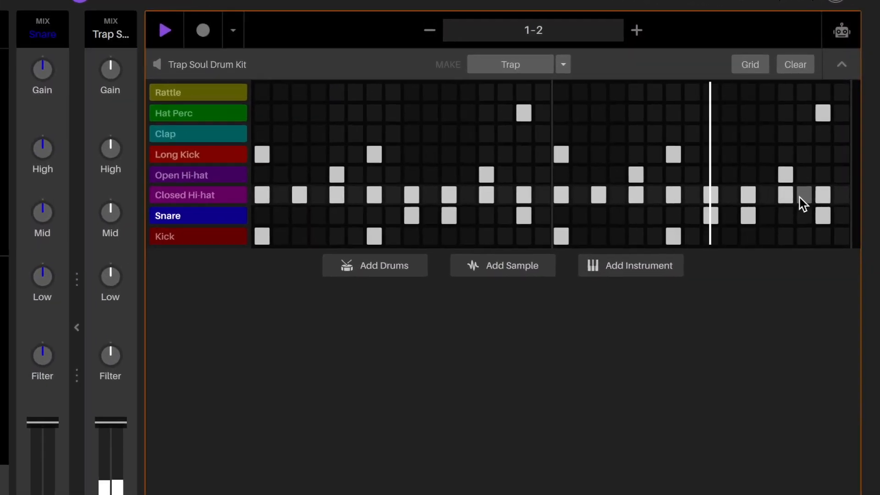
{"action": "left_click", "coordinate": [803, 196]}
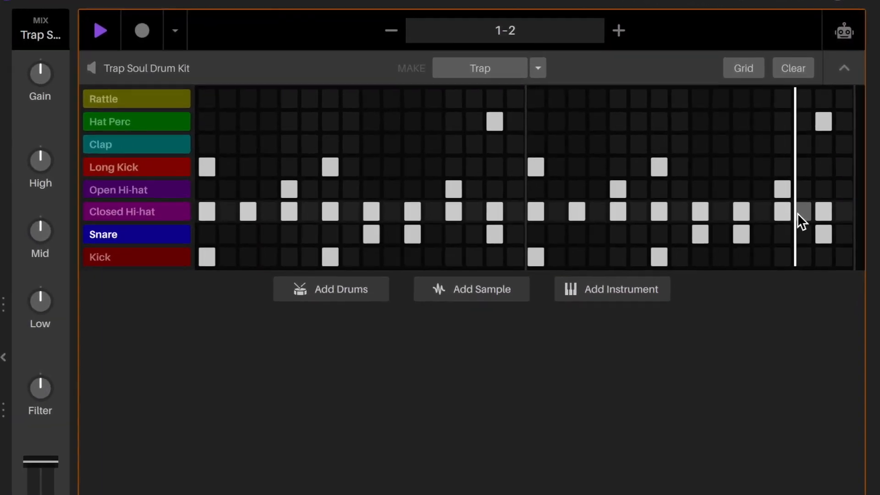
{"action": "left_click", "coordinate": [841, 195]}
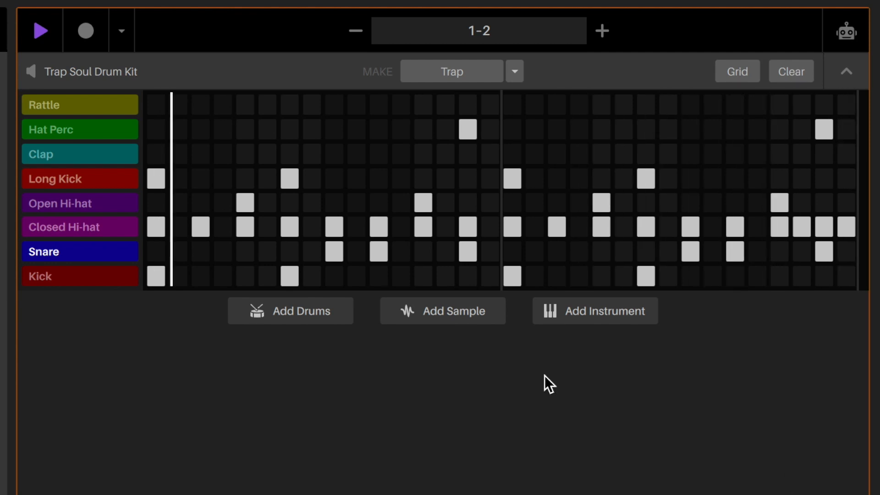
- Add a sample deck and load Aight Then from the Trap audio samples into it
{"action": "left_click", "coordinate": [452, 313]}
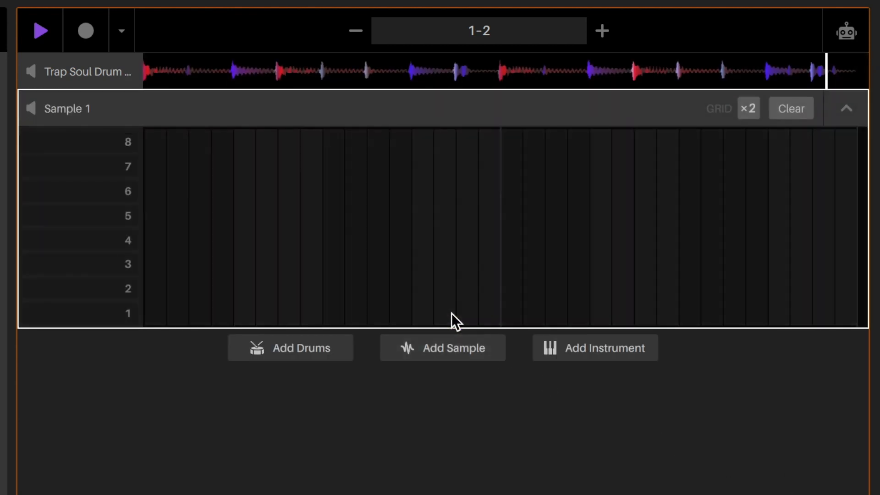
{"action": "left_click", "coordinate": [452, 312]}
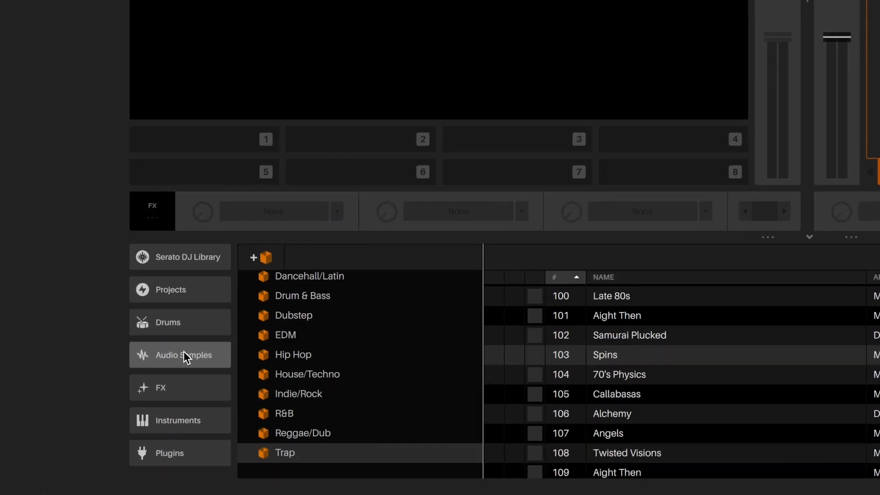
{"action": "left_click", "coordinate": [186, 356]}
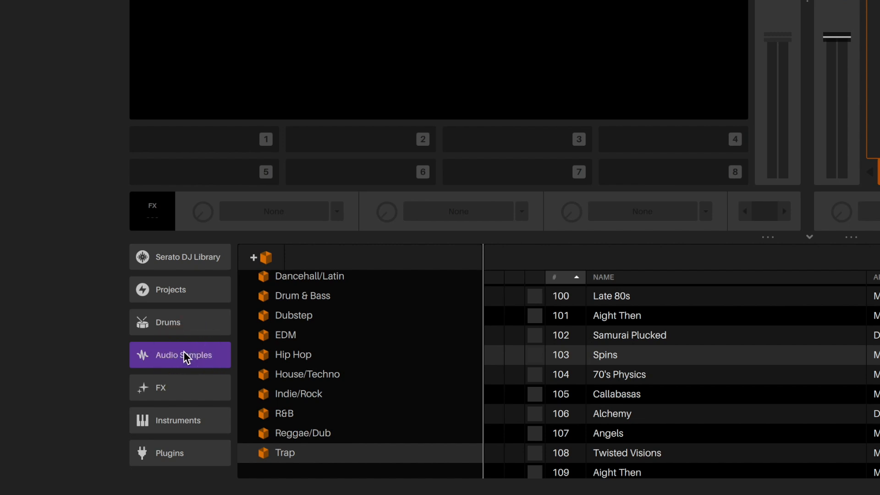
{"action": "left_click", "coordinate": [291, 451]}
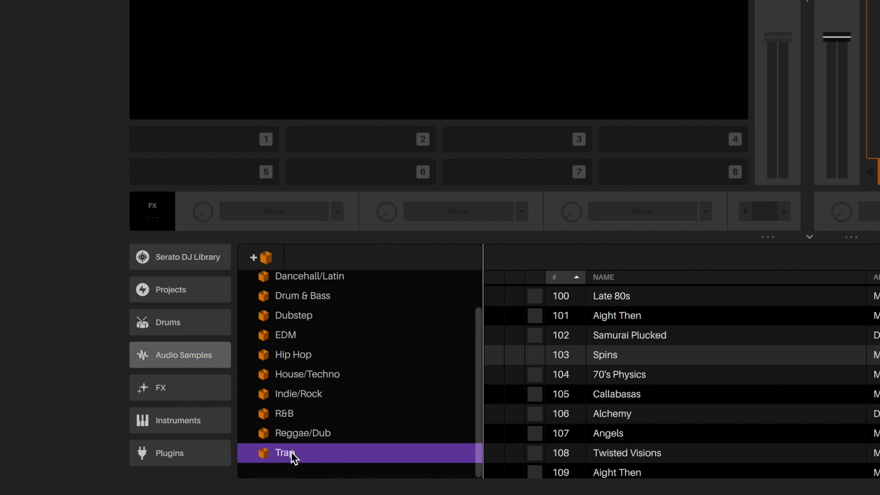
{"action": "left_click", "coordinate": [614, 316]}
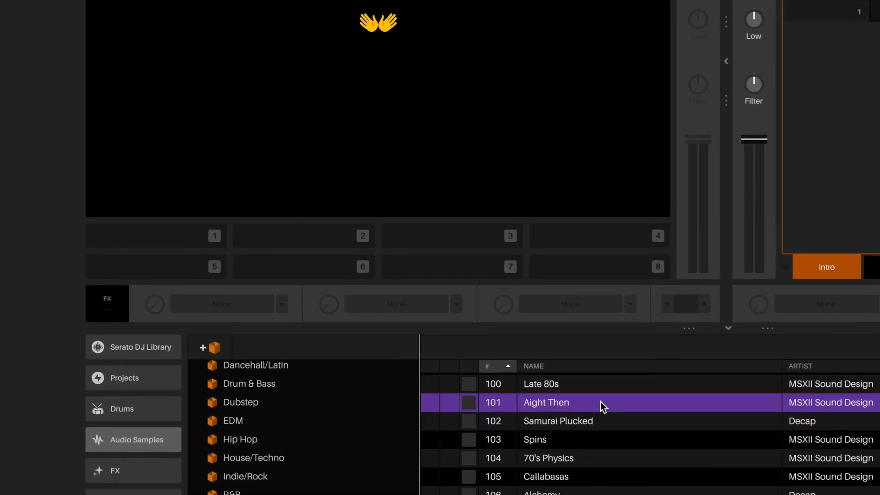
{"action": "left_click_drag", "start_coordinate": [600, 401], "coordinate": [449, 201]}
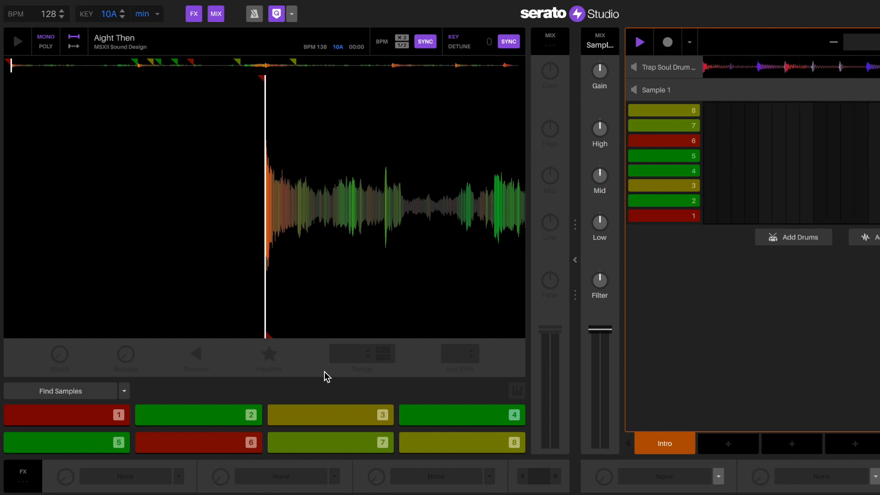
- Audition pads 1 and 4 of the Aight Then sample and mark pads 1 and 2 as favorites
{"action": "key", "text": "1"}
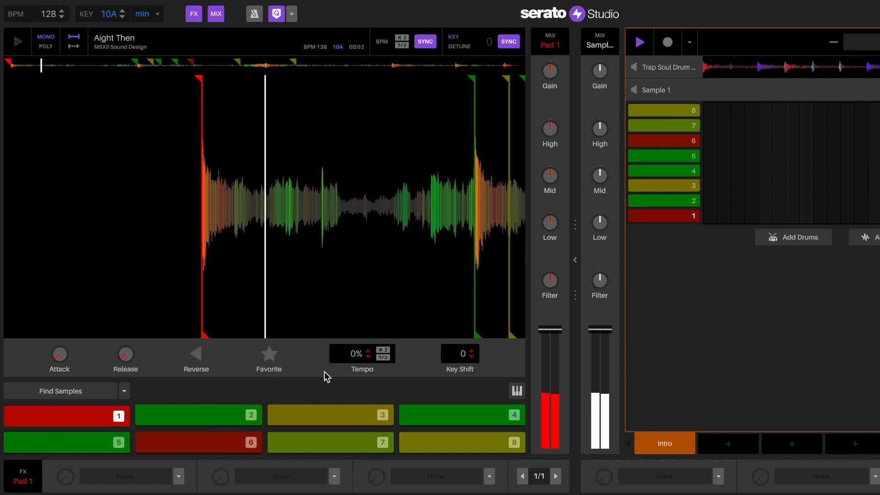
{"action": "key", "text": "4"}
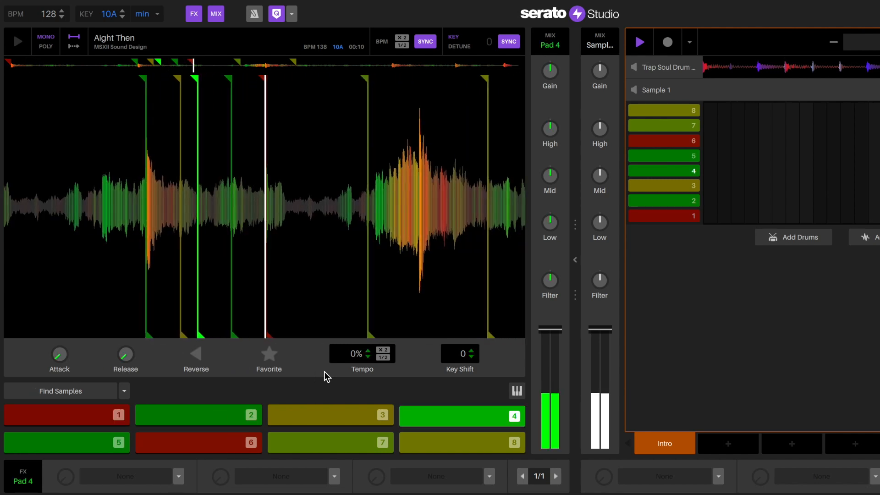
{"action": "key", "text": "1"}
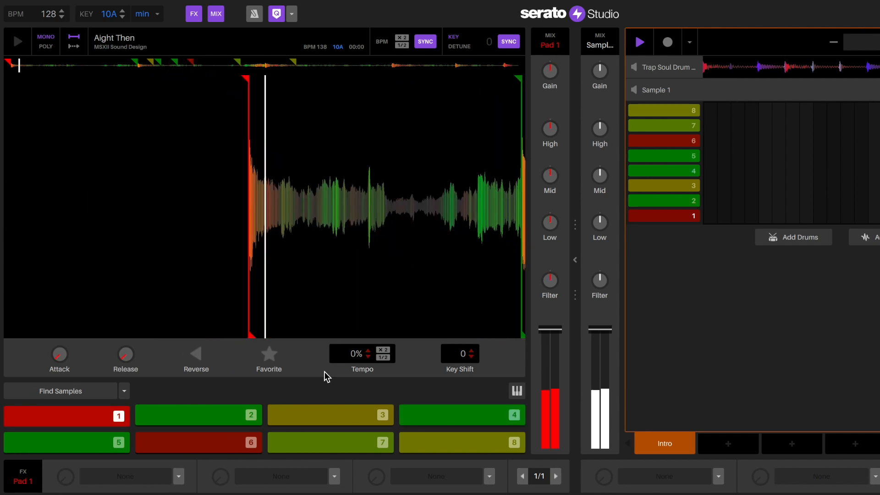
{"action": "left_click", "coordinate": [269, 356]}
{"action": "key", "text": "2"}
{"action": "left_click", "coordinate": [269, 356]}
- Play the favorite pads 1 and 2 and find new slices for the remaining pads
{"action": "key", "text": "1"}
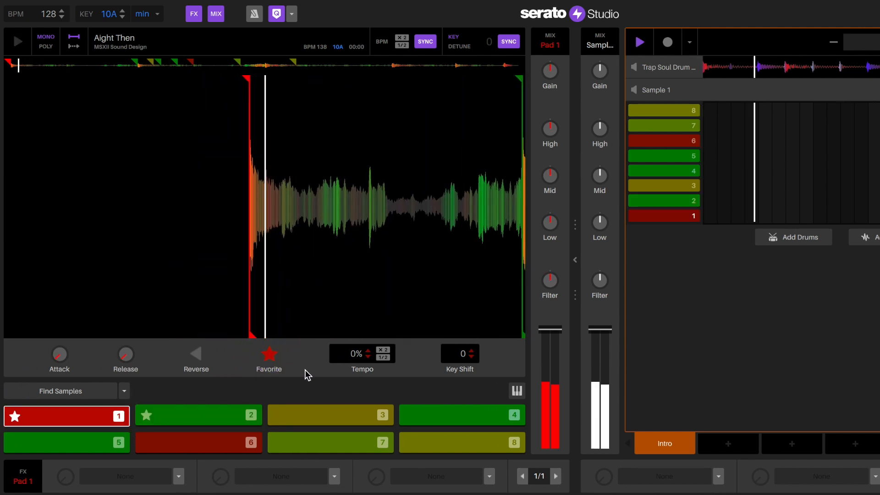
{"action": "key", "text": "2"}
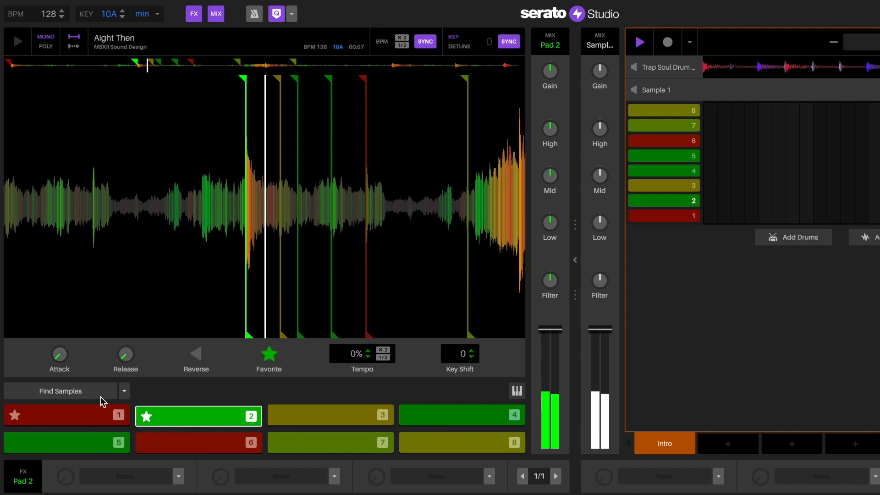
{"action": "key", "text": "1"}
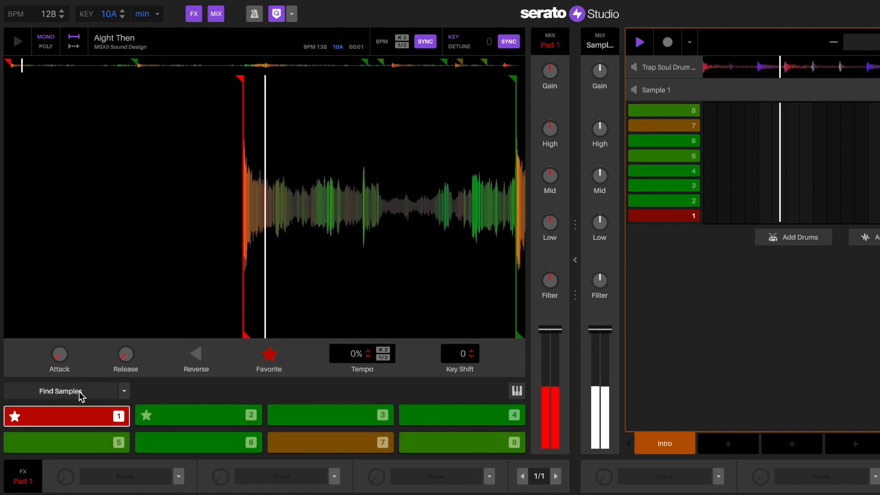
- Alternate between favorite pads 2 and 1 while generating further new slices for the non-favorite pads
{"action": "key", "text": "2"}
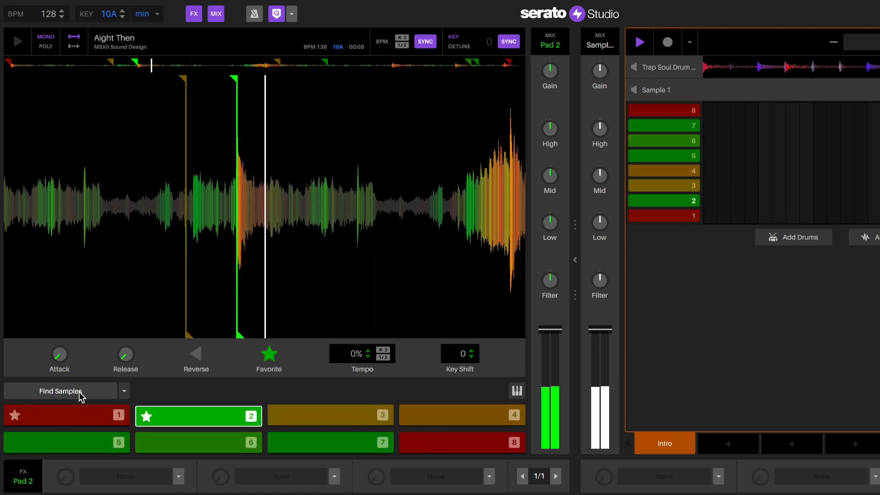
{"action": "key", "text": "1"}
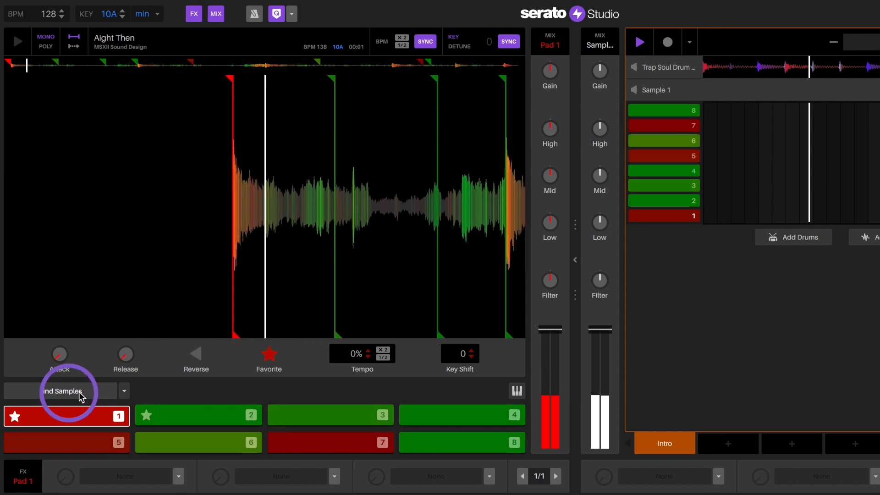
{"action": "key", "text": "2"}
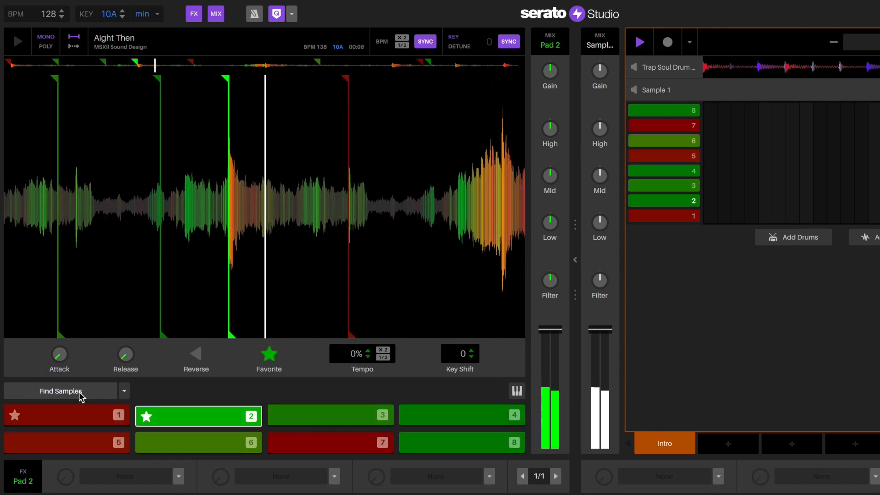
- Turn on the metronome and record pad 1 across the first bar and pad 2 across the second bar of Sample 1
{"action": "left_click", "coordinate": [253, 19]}
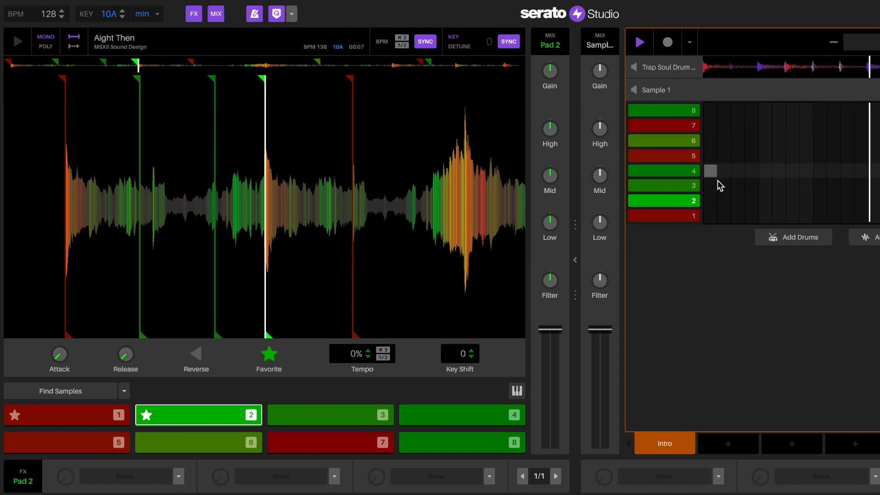
{"action": "left_click", "coordinate": [294, 21]}
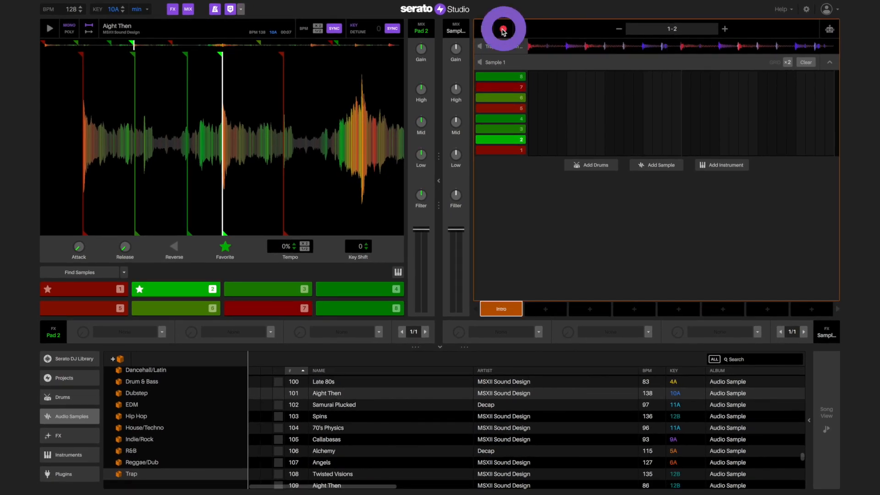
{"action": "left_click", "coordinate": [502, 30]}
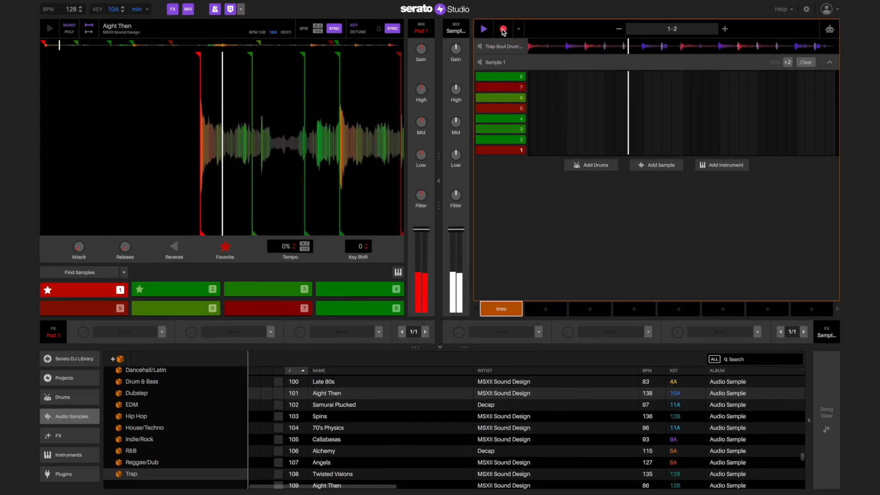
{"action": "key", "text": "2"}
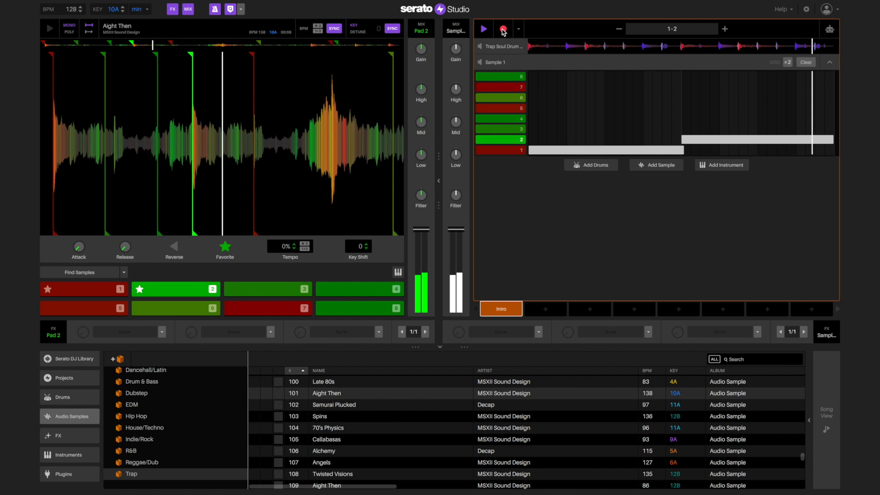
{"action": "left_click", "coordinate": [503, 30]}
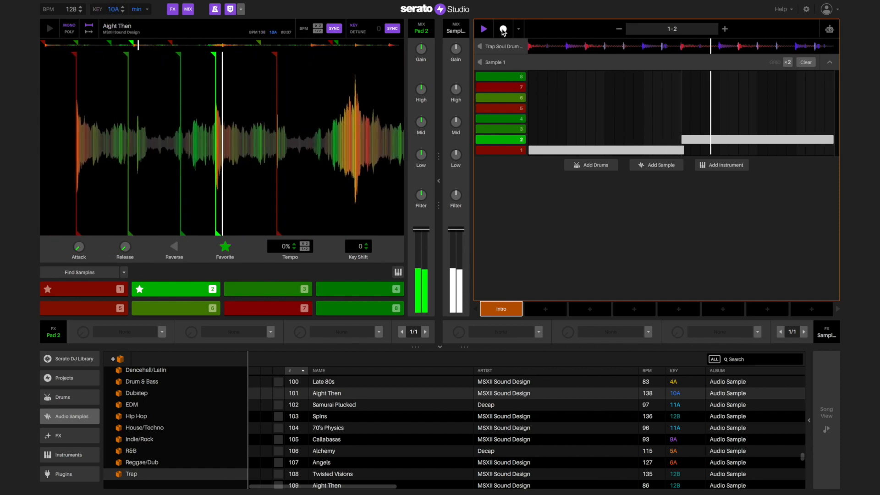
{"action": "key", "text": "space"}
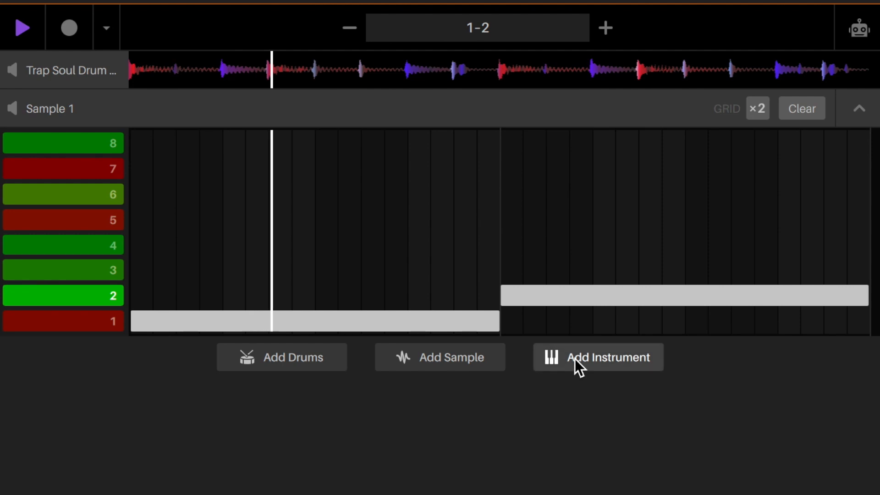
- Add an instrument deck and load EightOEight Sub Bass from the Bass instruments into it
{"action": "left_click", "coordinate": [621, 296]}
{"action": "left_click", "coordinate": [578, 359]}
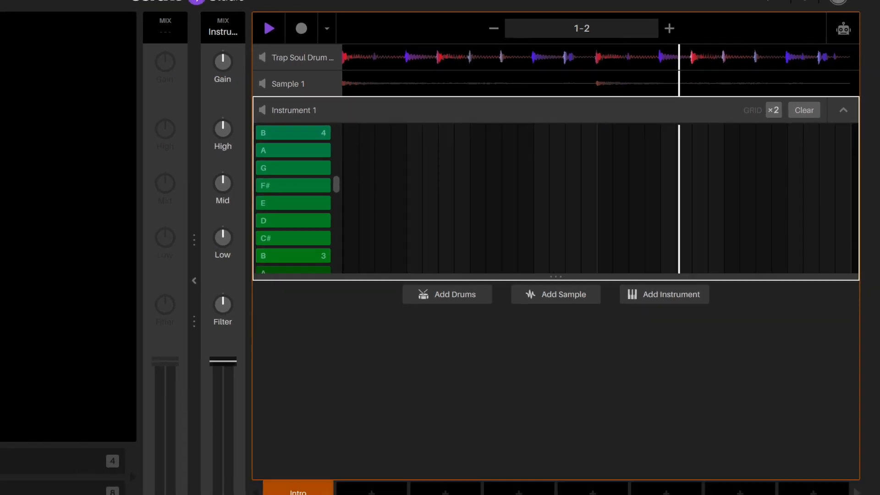
{"action": "left_click", "coordinate": [71, 455]}
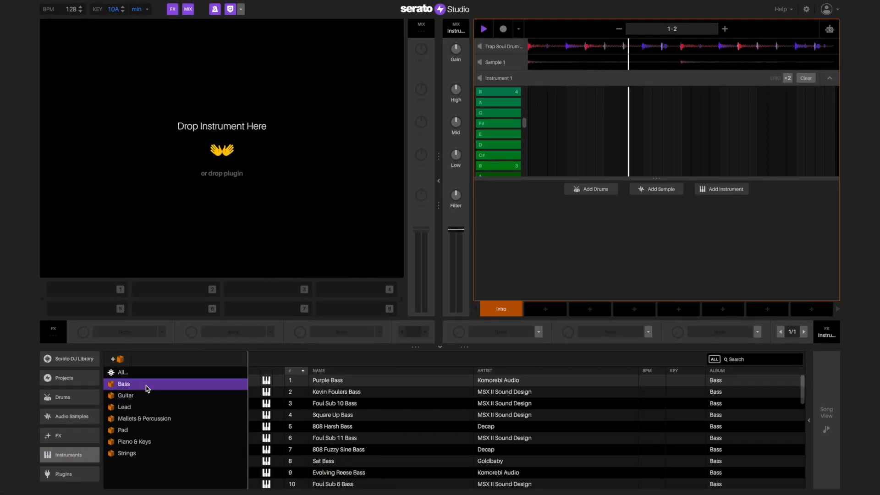
{"action": "scroll", "coordinate": [392, 427], "scroll_direction": "down", "scroll_amount": 5}
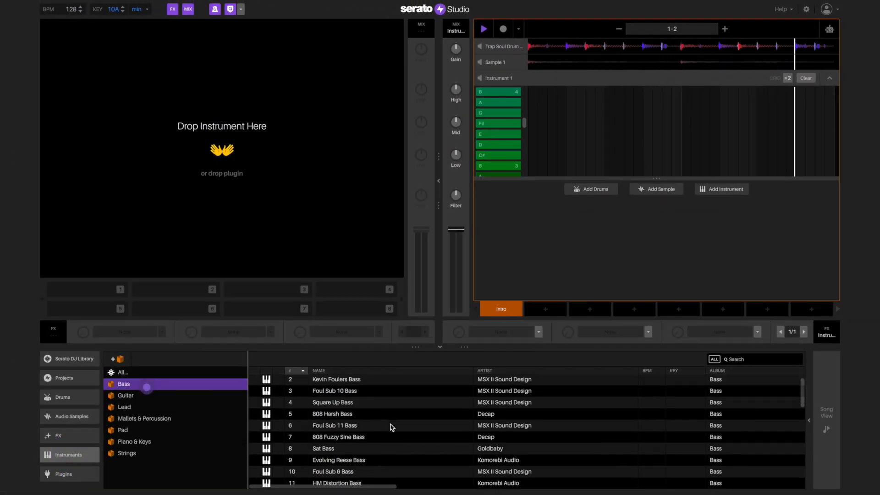
{"action": "scroll", "coordinate": [392, 427], "scroll_direction": "down", "scroll_amount": 8}
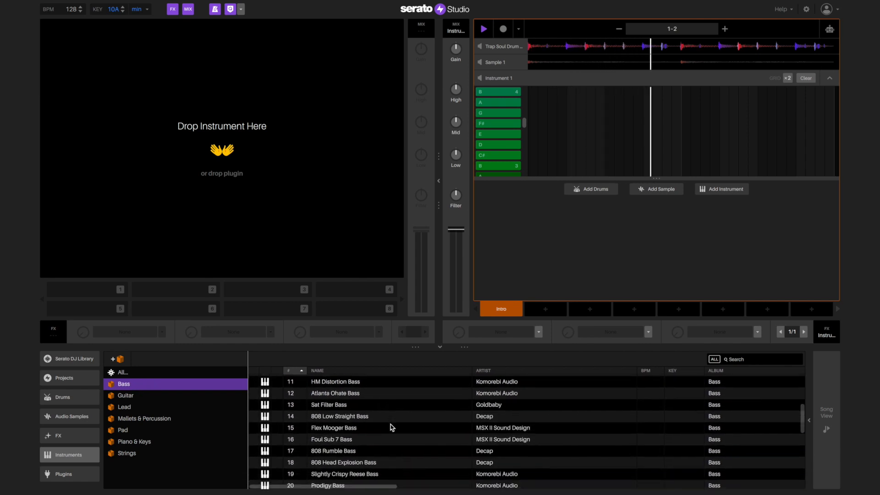
{"action": "left_click", "coordinate": [401, 430]}
{"action": "left_click_drag", "start_coordinate": [389, 409], "coordinate": [279, 229]}
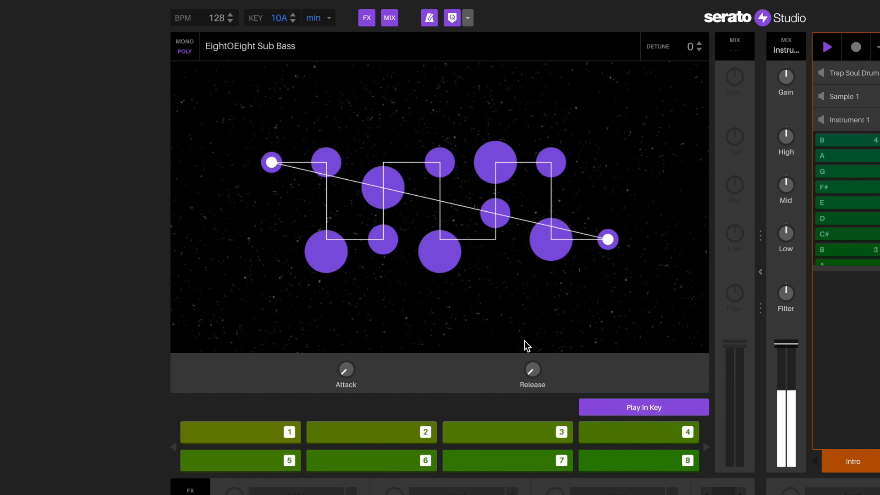
- Toggle Play In Key off and on again, record a two-bar B, F# and G bass line on Instrument 1, and play it back
{"action": "left_click", "coordinate": [626, 407]}
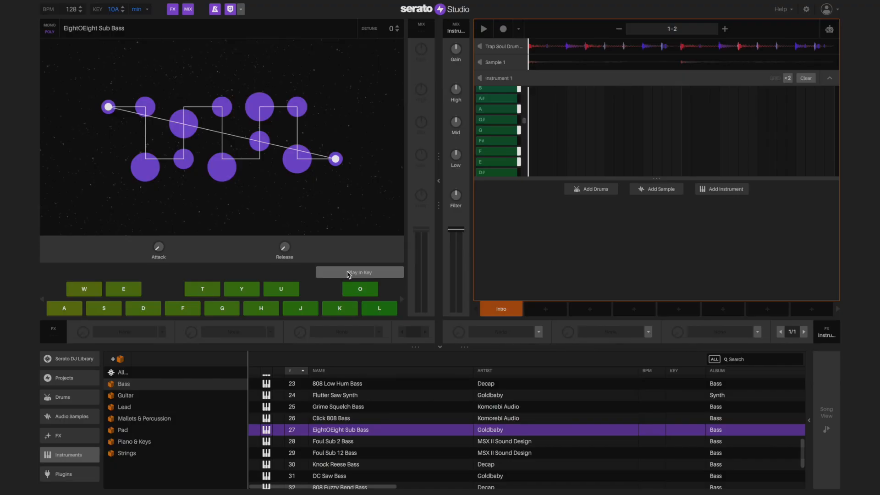
{"action": "left_click", "coordinate": [348, 272]}
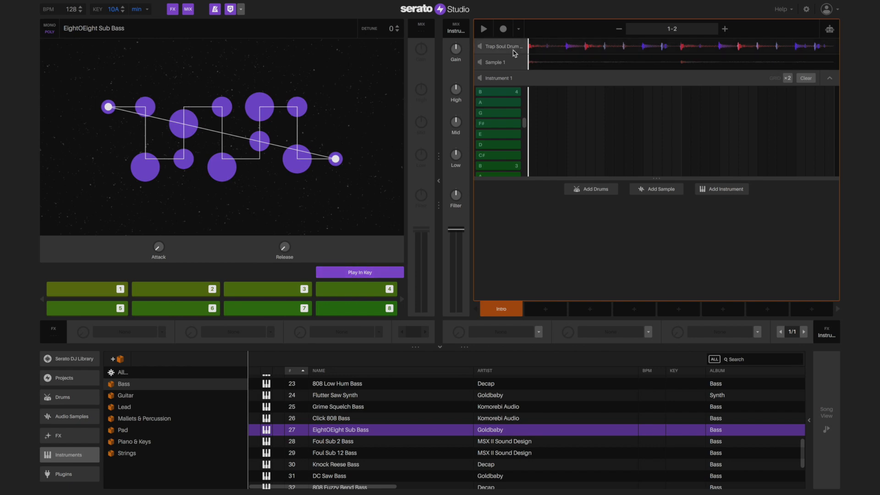
{"action": "left_click", "coordinate": [502, 29]}
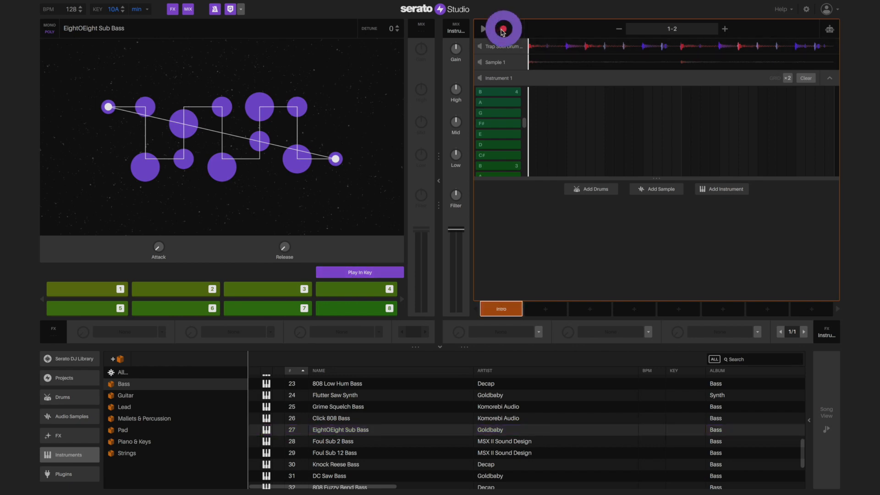
{"action": "key", "text": "1"}
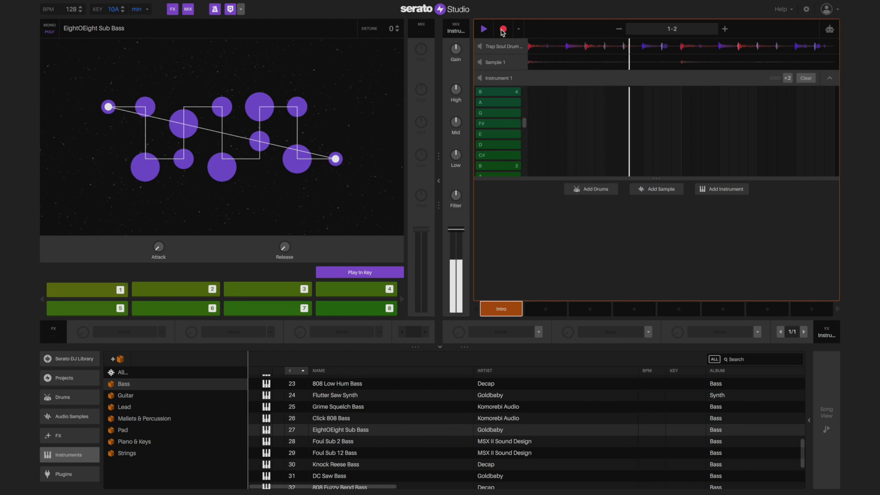
{"action": "key", "text": "6"}
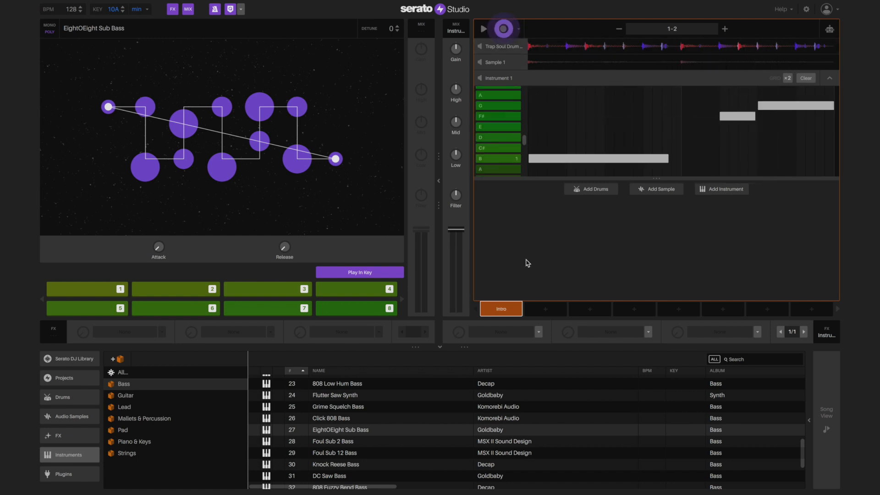
{"action": "key", "text": "space"}
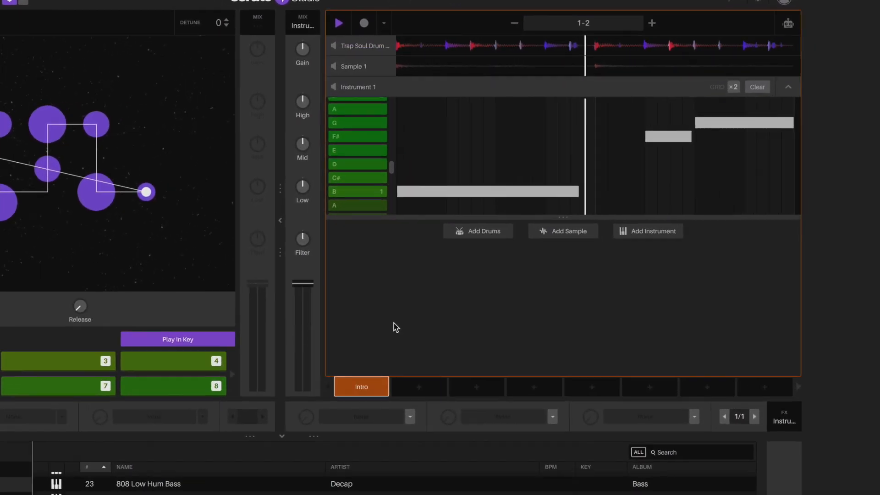
- Duplicate the Intro scene into the second scene slot and add an empty scene in the third slot
{"action": "mouse_move", "coordinate": [416, 386]}
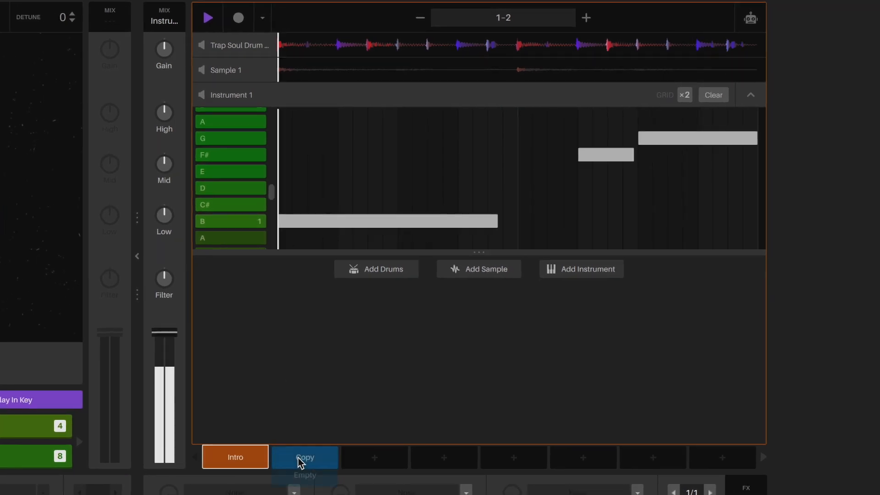
{"action": "mouse_move", "coordinate": [444, 461]}
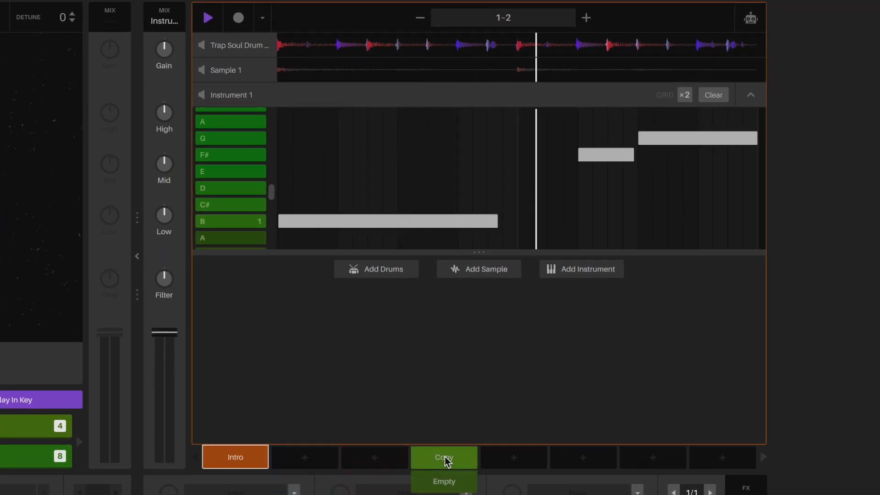
{"action": "mouse_move", "coordinate": [581, 458]}
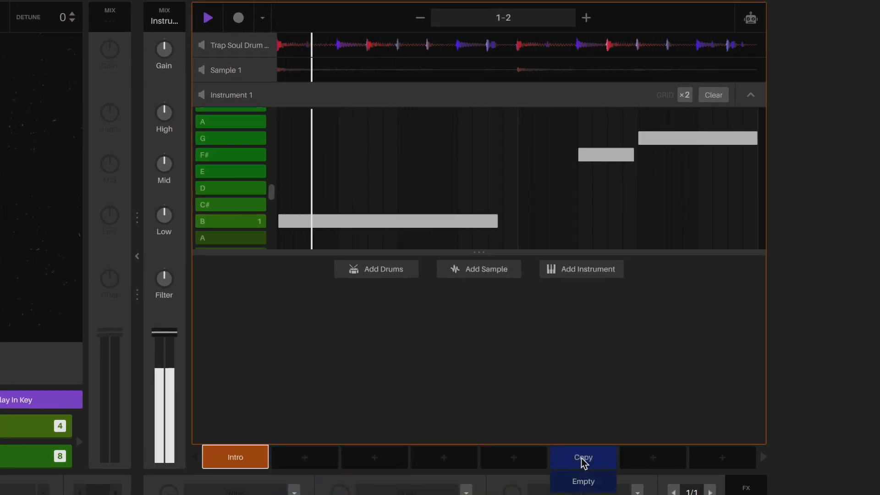
{"action": "mouse_move", "coordinate": [329, 463]}
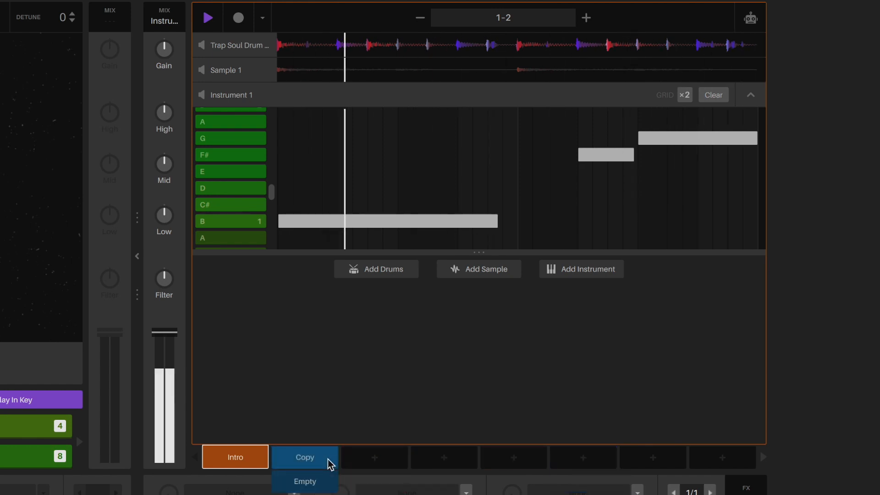
{"action": "left_click", "coordinate": [329, 463]}
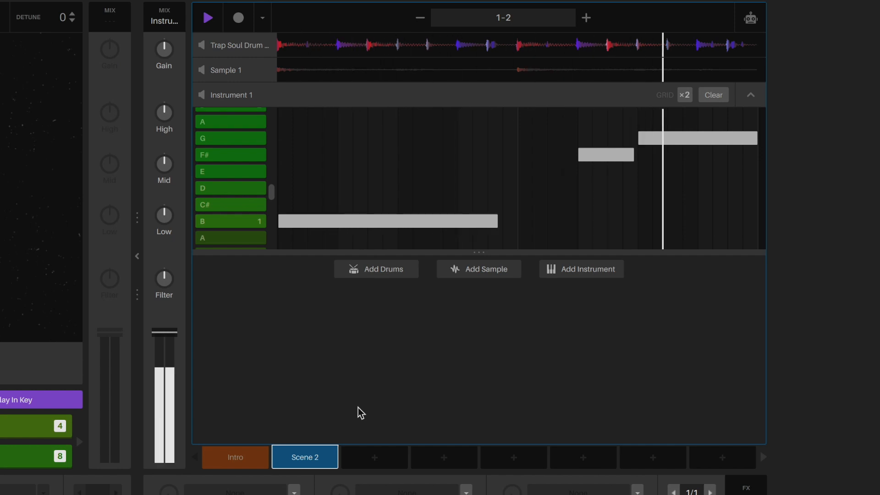
{"action": "mouse_move", "coordinate": [374, 458]}
{"action": "left_click", "coordinate": [367, 484]}
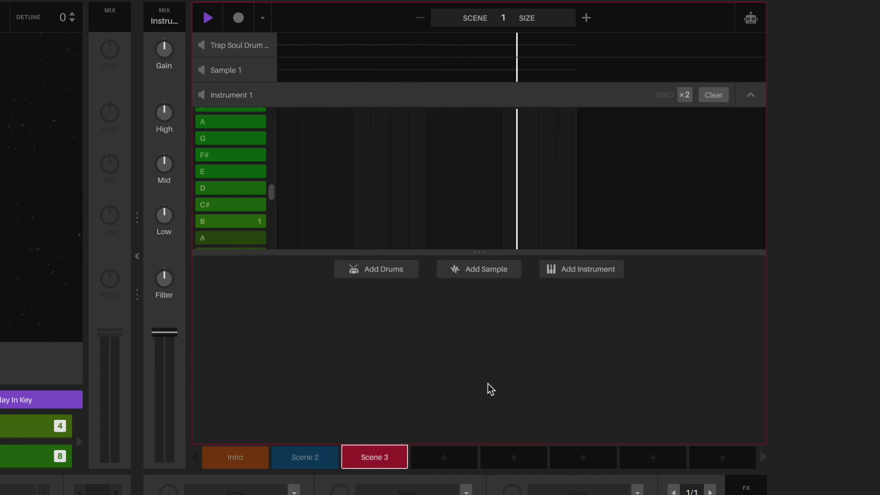
- Add copies of the two-bar scene in the fourth, fifth and sixth scene slots
{"action": "left_click", "coordinate": [444, 460]}
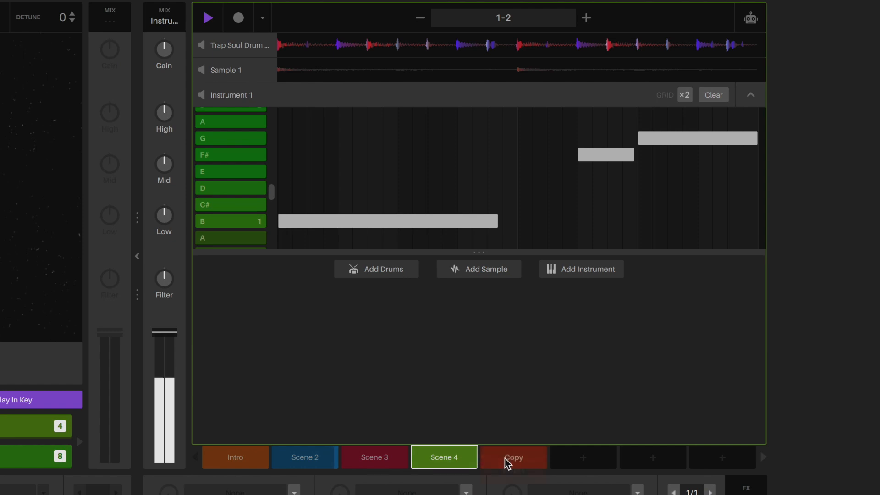
{"action": "left_click", "coordinate": [512, 459]}
{"action": "left_click", "coordinate": [573, 460]}
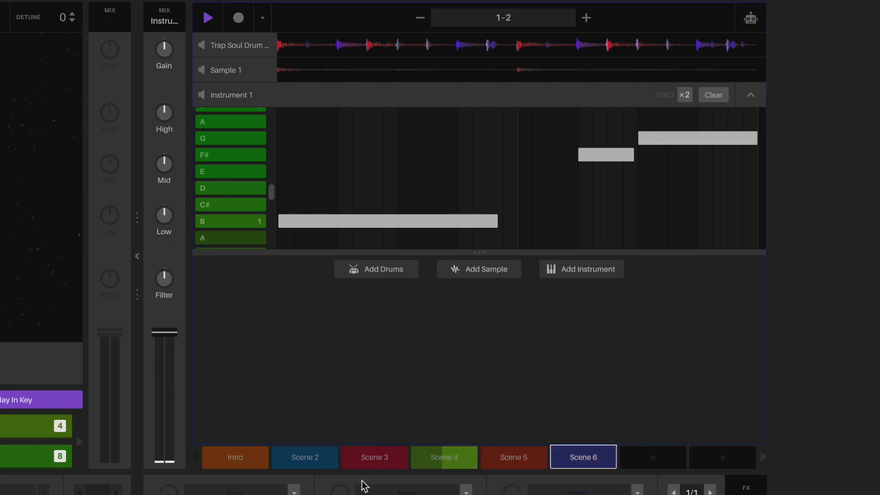
- Rename Scene 2 as Verse and Scene 3 as Chorus
{"action": "left_click", "coordinate": [309, 458]}
{"action": "type", "text": "Verse"}
{"action": "key", "text": "Return"}
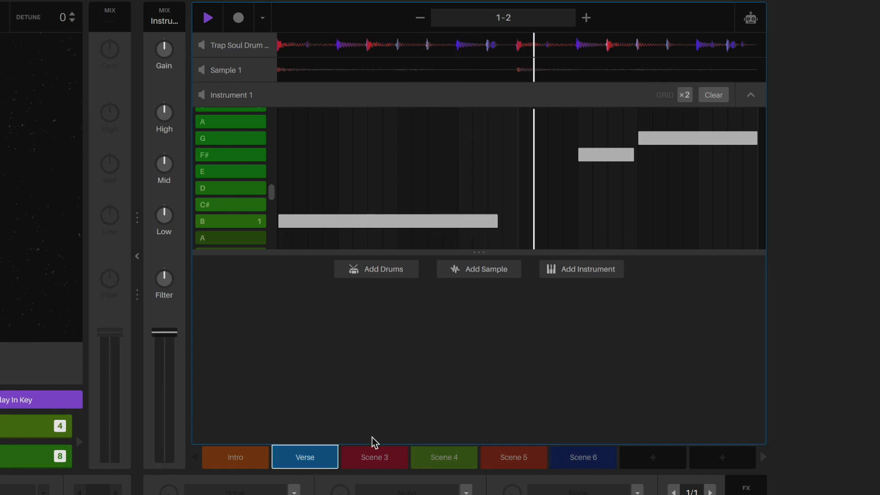
{"action": "left_click", "coordinate": [379, 460]}
{"action": "type", "text": "Chorus"}
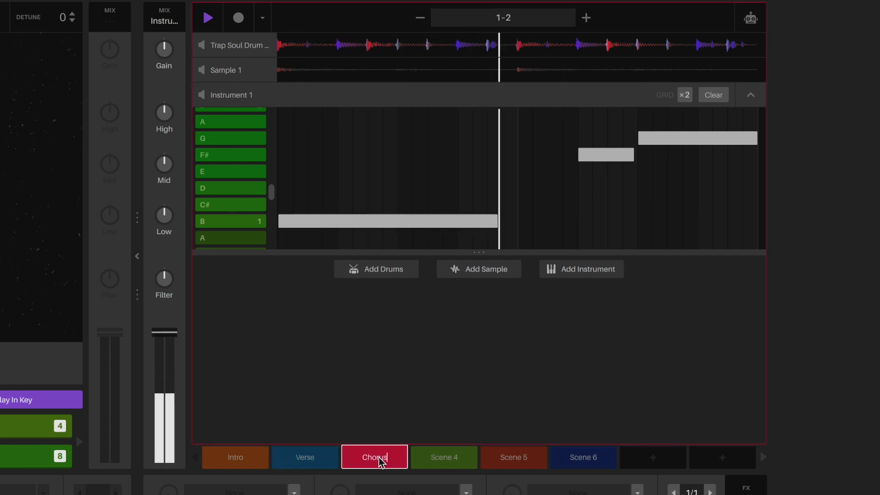
- Rename Scene 4 as Bridge and Scene 5 as Drop
{"action": "left_click", "coordinate": [441, 459]}
{"action": "type", "text": "B"}
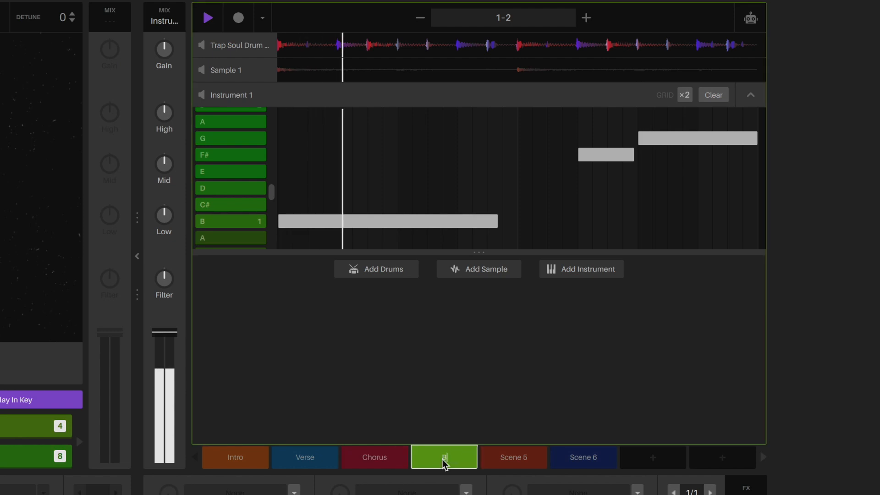
{"action": "type", "text": "ridge"}
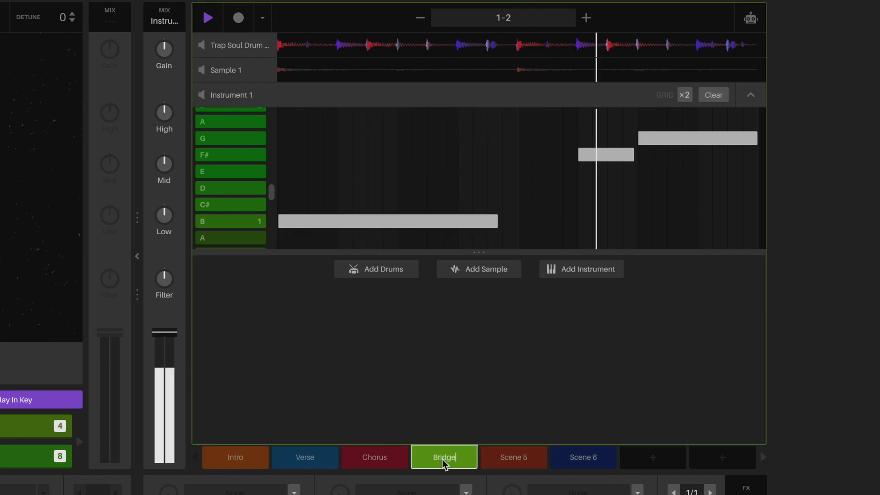
{"action": "left_click", "coordinate": [518, 455]}
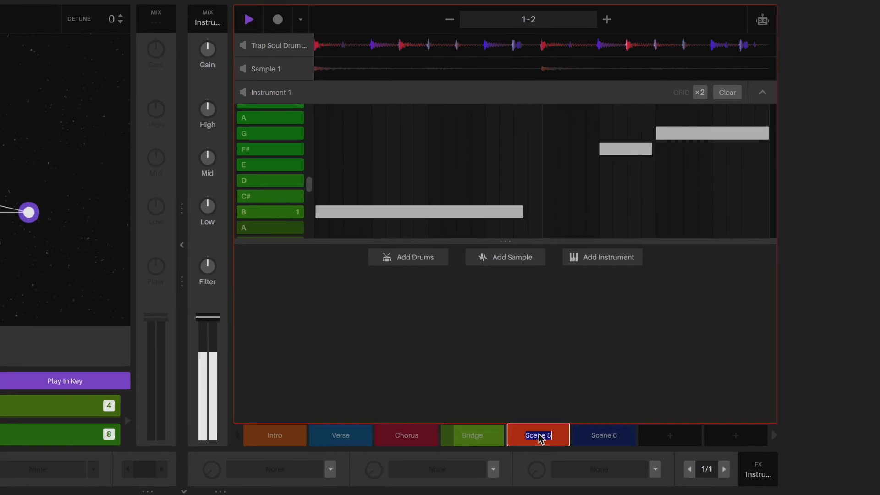
{"action": "type", "text": "Drop"}
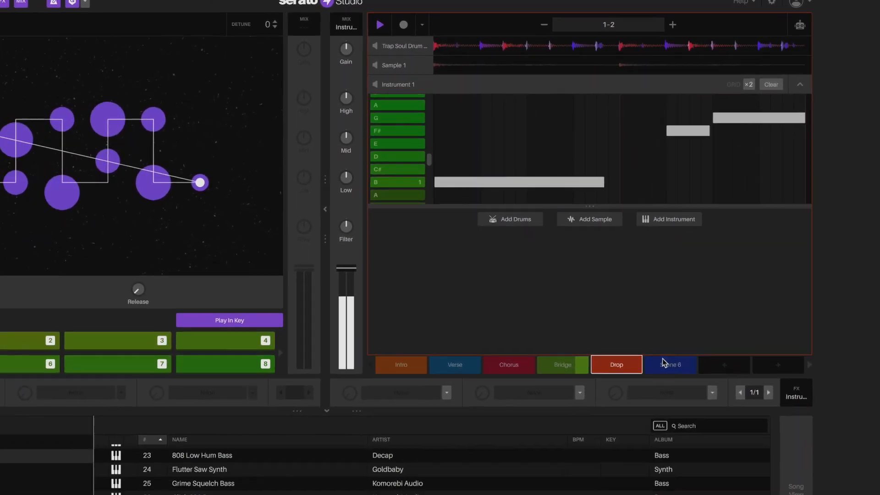
- Rename Scene 6 as Breakdown and add a seventh scene named Outro
{"action": "left_click", "coordinate": [651, 388]}
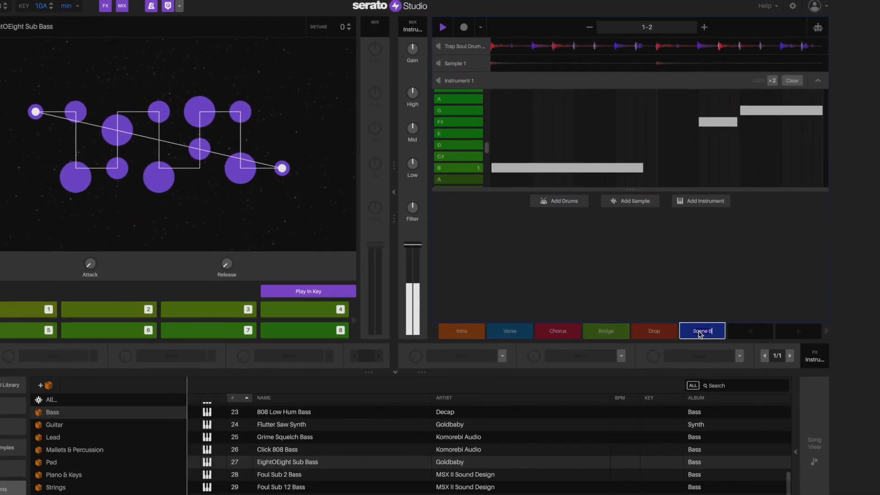
{"action": "type", "text": "Bre"}
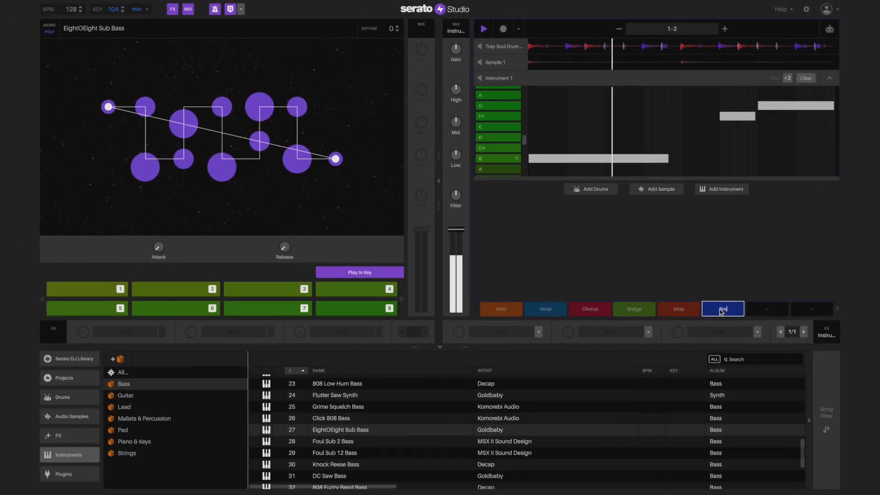
{"action": "type", "text": "akdow"}
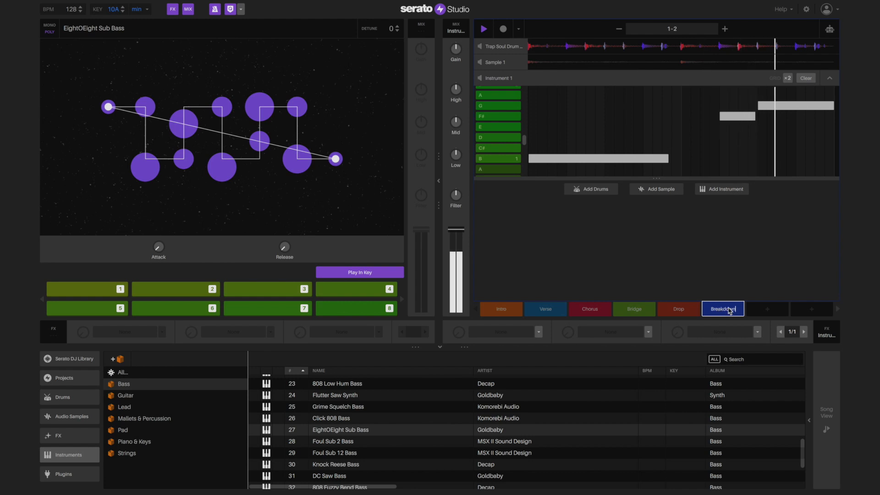
{"action": "type", "text": "n"}
{"action": "left_click", "coordinate": [759, 310]}
{"action": "left_click", "coordinate": [759, 309]}
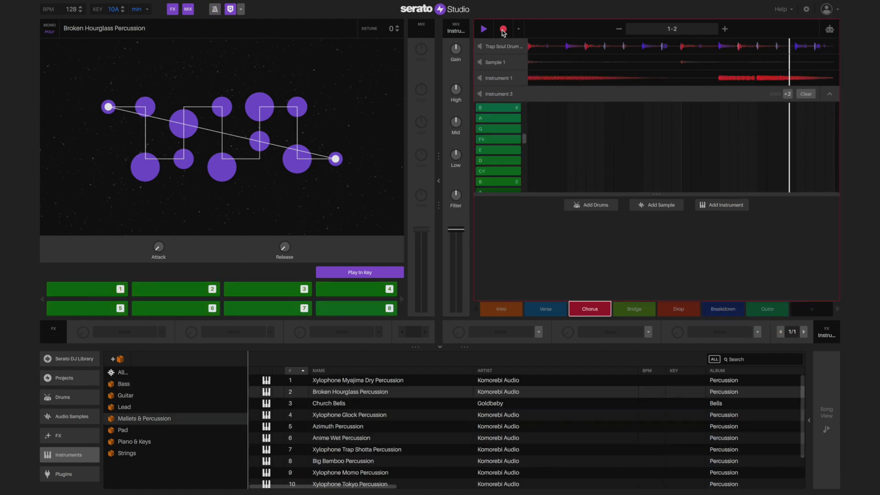
- Record a percussion melody in the Chorus scene with the Broken Hourglass Percussion instrument, starting with three hits on the first pad
{"action": "key", "text": "1"}
{"action": "key", "text": "1"}
{"action": "key", "text": "1"}
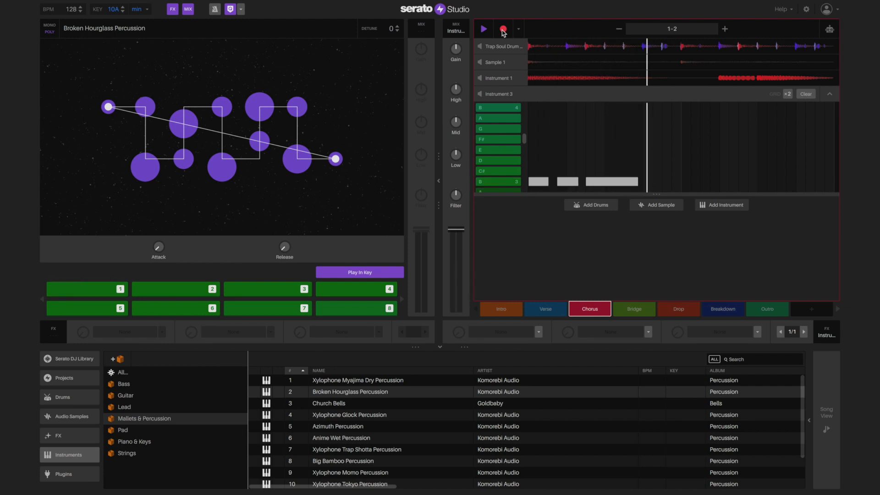
{"action": "key", "text": "1"}
{"action": "key", "text": "2"}
{"action": "key", "text": "3"}
{"action": "key", "text": "4"}
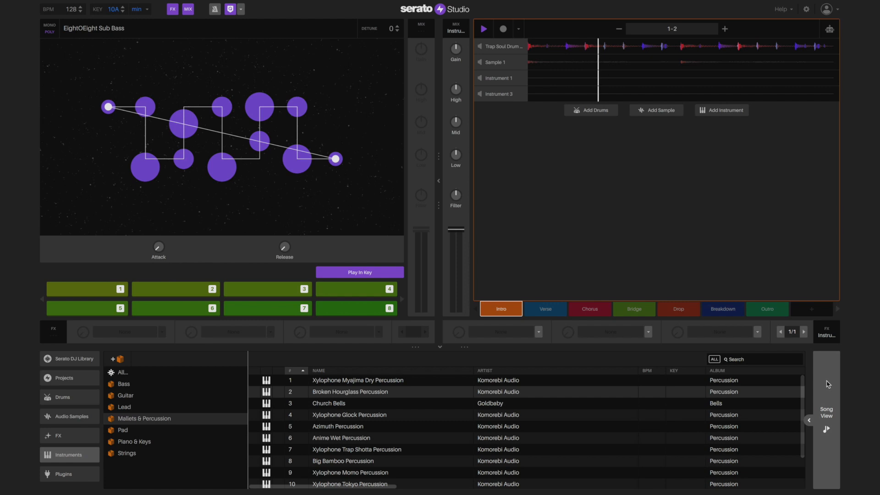
- Open the song timeline and start the arrangement with two Intro scenes followed by four Verse scenes
{"action": "left_click", "coordinate": [809, 420]}
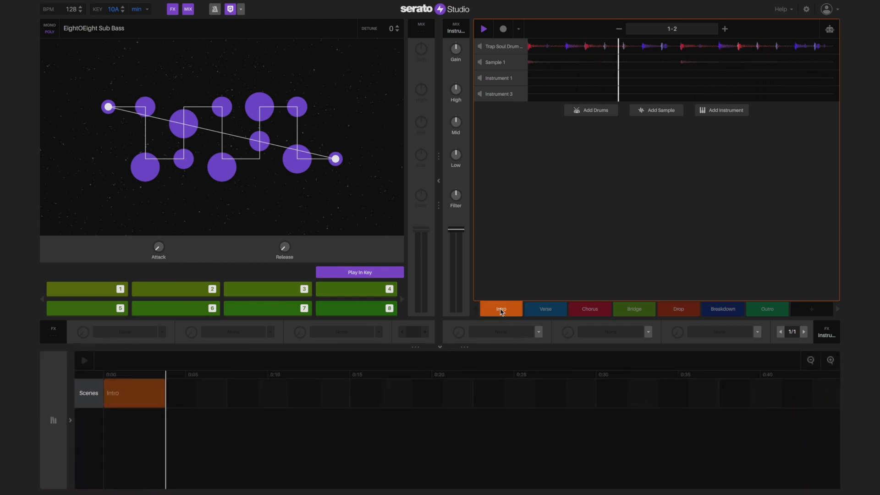
{"action": "left_click_drag", "start_coordinate": [484, 313], "coordinate": [171, 396]}
{"action": "left_click_drag", "start_coordinate": [543, 313], "coordinate": [238, 394]}
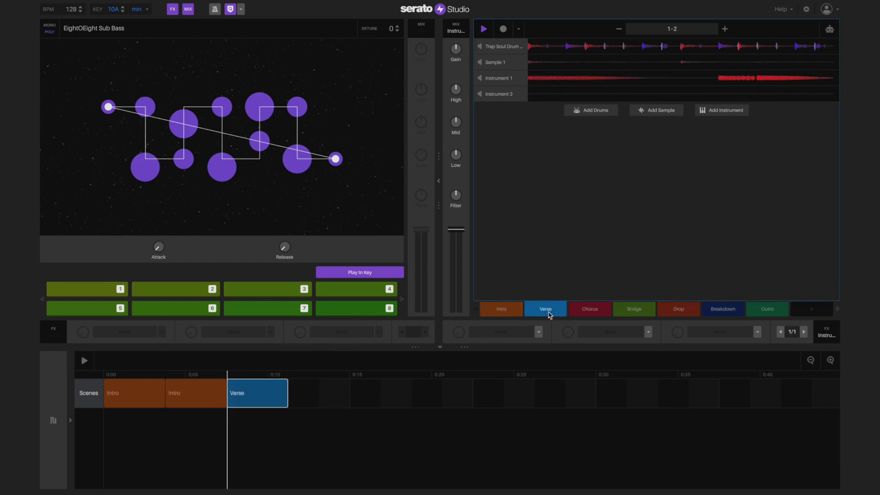
{"action": "left_click_drag", "start_coordinate": [462, 337], "coordinate": [300, 394]}
{"action": "left_click_drag", "start_coordinate": [545, 310], "coordinate": [422, 400]}
- Continue the arrangement after the Verses with two Chorus scenes, one Bridge, one Drop and two more Verse scenes
{"action": "left_click_drag", "start_coordinate": [584, 312], "coordinate": [488, 394]}
{"action": "left_click_drag", "start_coordinate": [592, 312], "coordinate": [548, 393]}
{"action": "left_click_drag", "start_coordinate": [636, 321], "coordinate": [642, 393]}
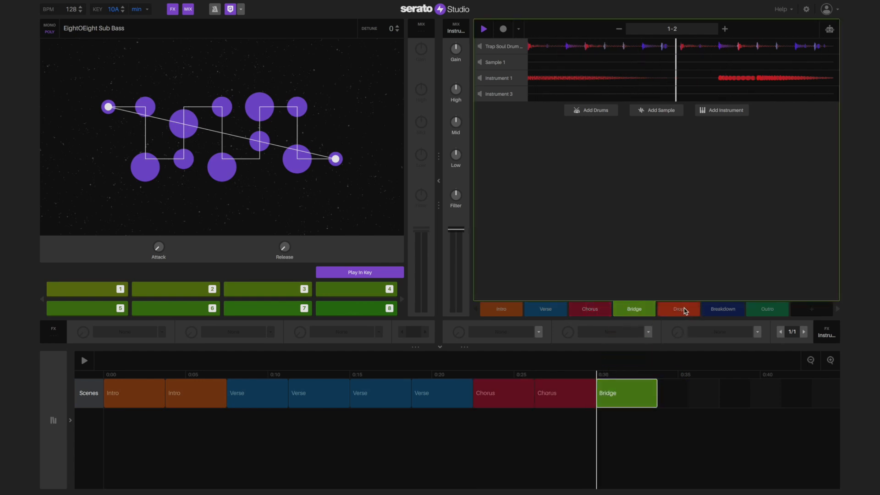
{"action": "left_click_drag", "start_coordinate": [678, 311], "coordinate": [667, 397]}
{"action": "left_click_drag", "start_coordinate": [547, 310], "coordinate": [790, 395]}
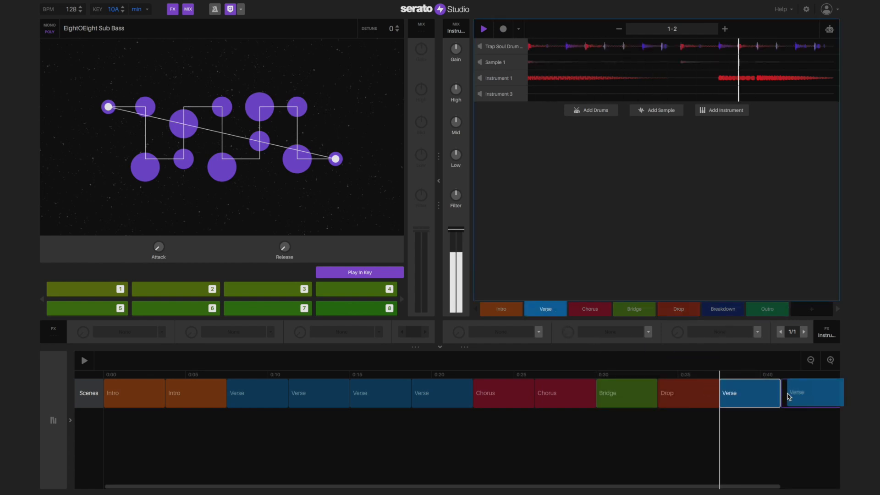
- Play the arranged song while zooming the timeline out to an overview, in for detail and back to a medium scale
{"action": "key", "text": "space"}
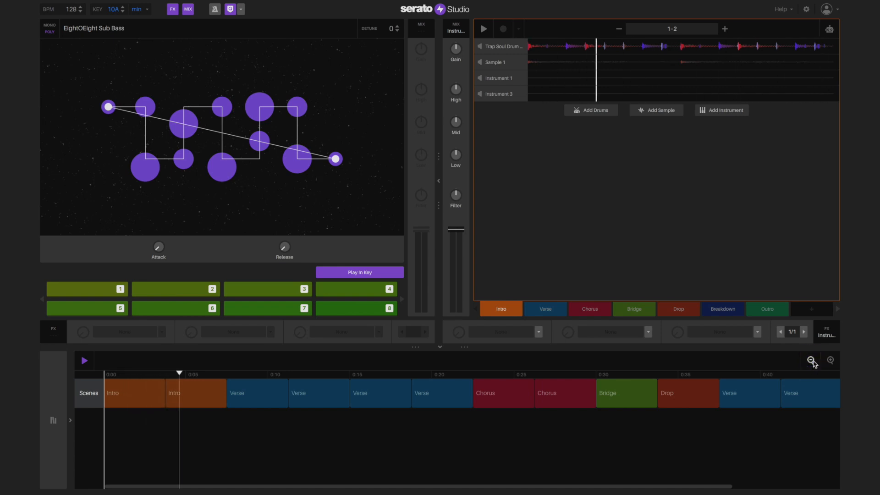
{"action": "left_click", "coordinate": [811, 361]}
{"action": "left_click", "coordinate": [811, 361]}
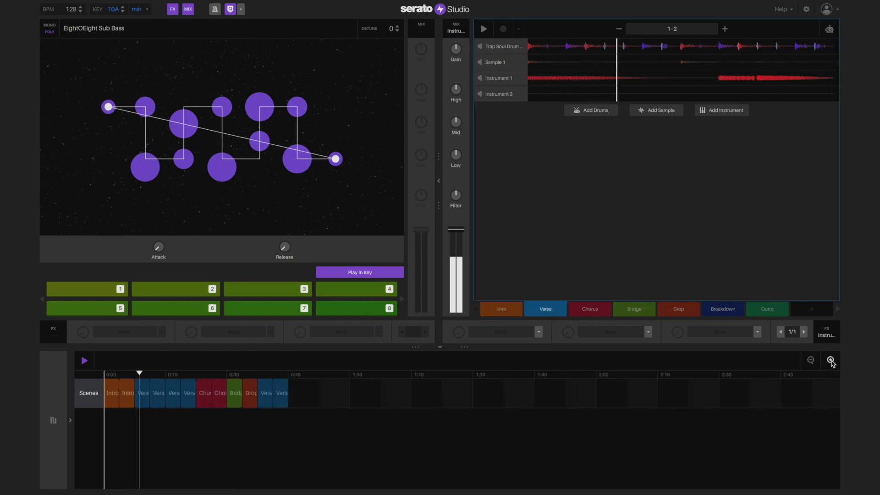
{"action": "left_click", "coordinate": [830, 360]}
{"action": "left_click", "coordinate": [831, 360]}
{"action": "left_click", "coordinate": [830, 361]}
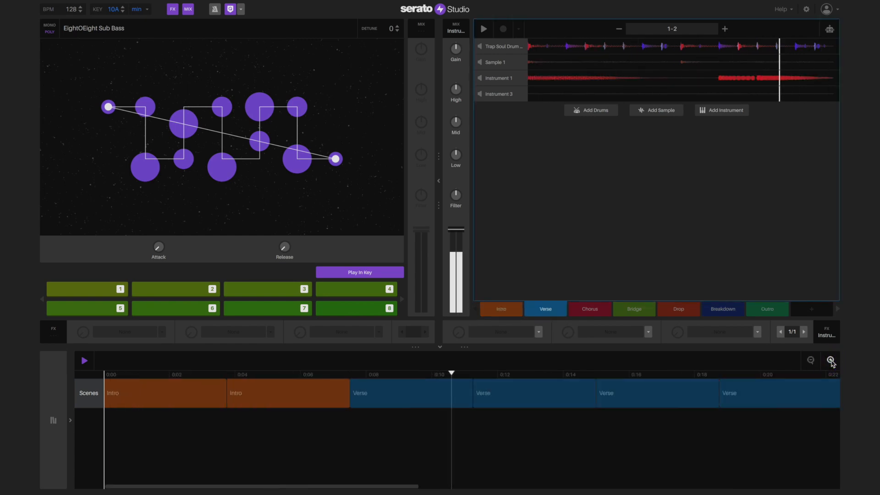
{"action": "left_click", "coordinate": [811, 361]}
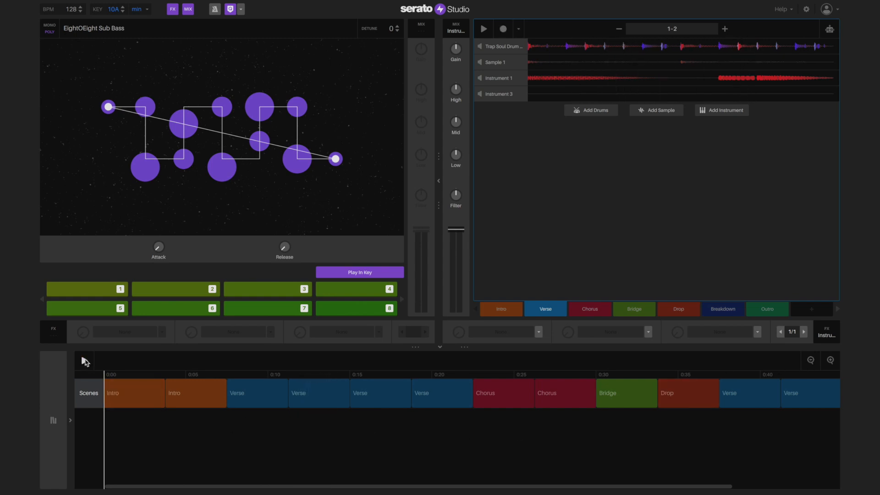
- Play the song from the start and jump playback to the beginnings of the first Verse, the first Chorus and the Bridge
{"action": "left_click", "coordinate": [84, 361]}
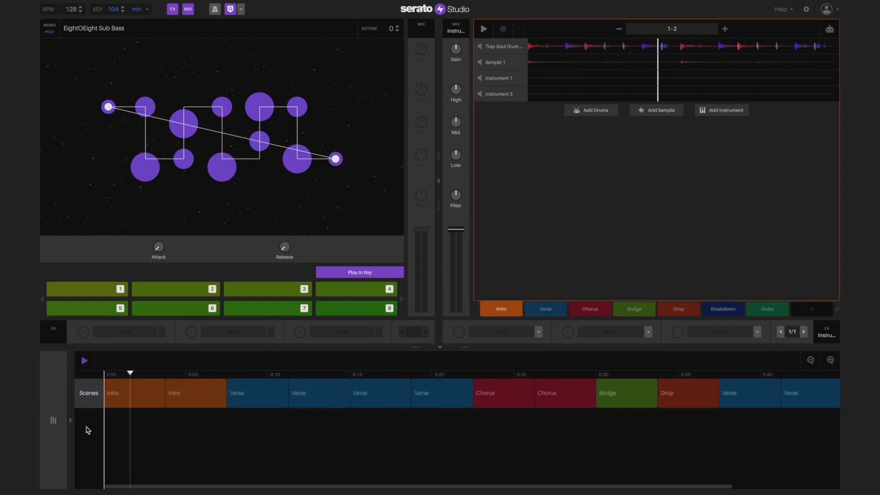
{"action": "left_click", "coordinate": [85, 362]}
{"action": "left_click", "coordinate": [84, 362]}
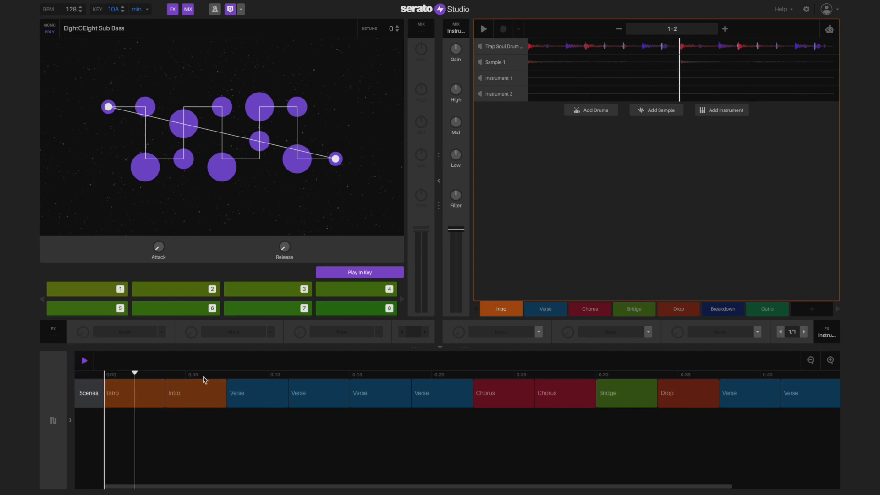
{"action": "left_click", "coordinate": [227, 373]}
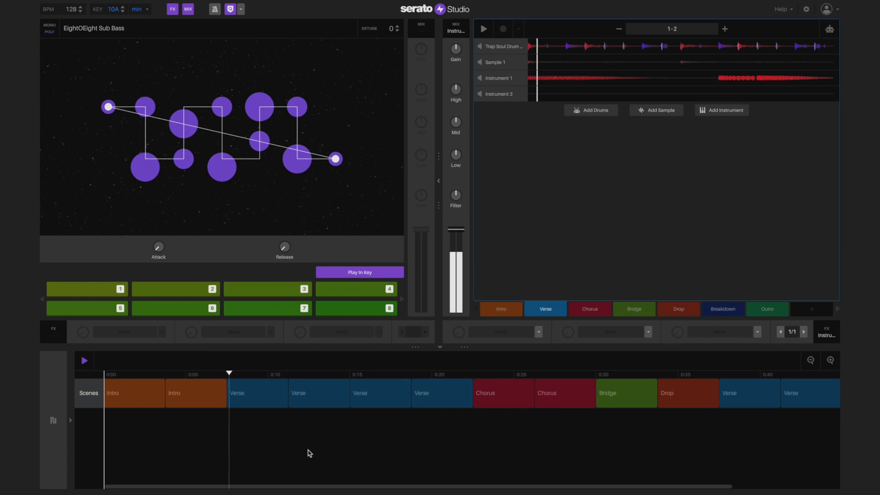
{"action": "left_click", "coordinate": [473, 373]}
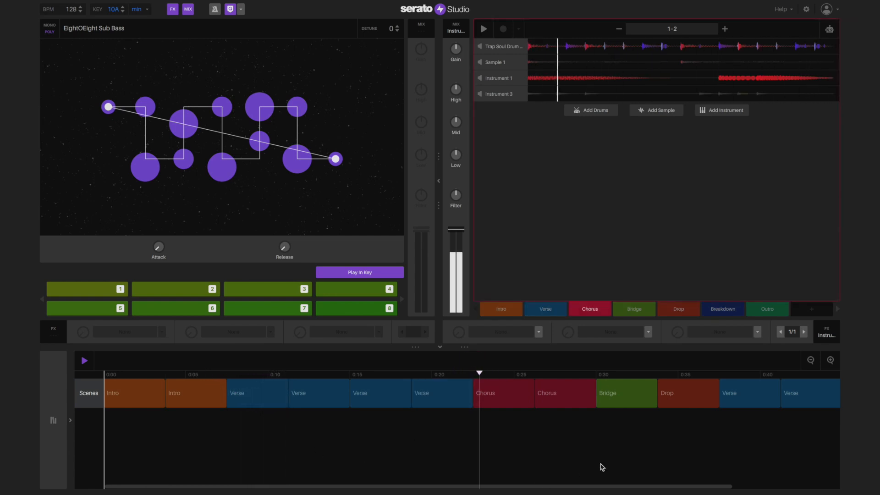
{"action": "left_click", "coordinate": [597, 374]}
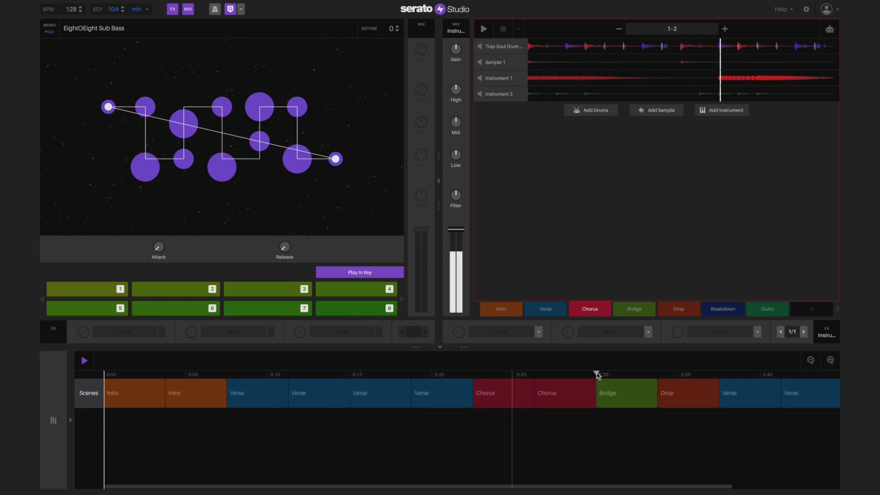